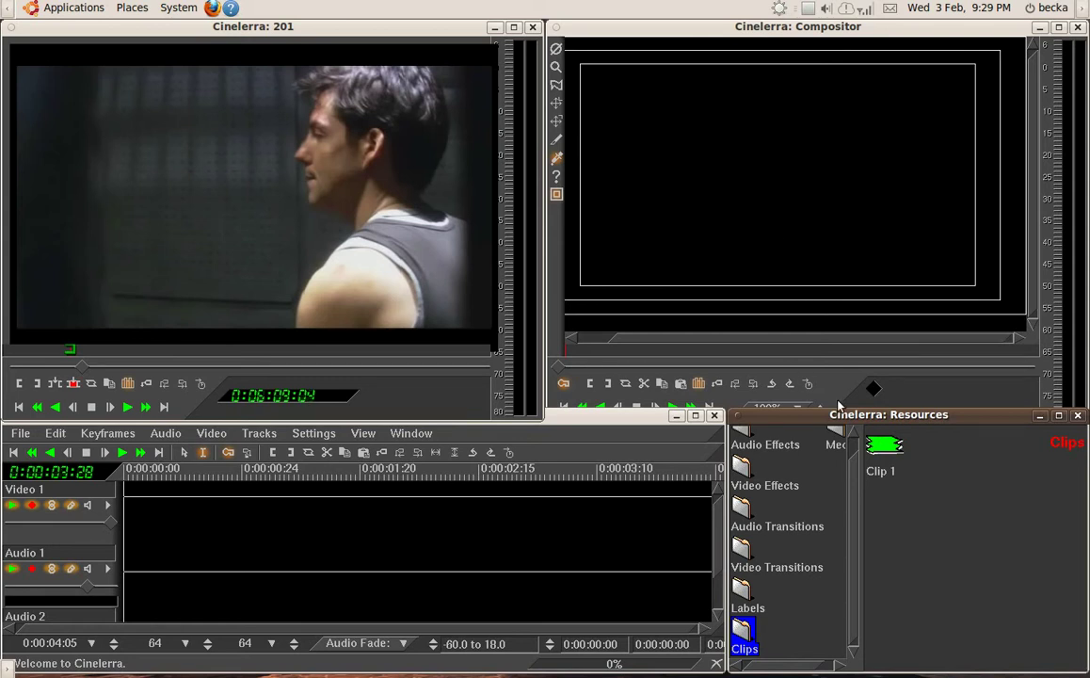
- Place Clip 1 at the start of the Video 1 track and again on a newly added second video track
left_click(894, 448)
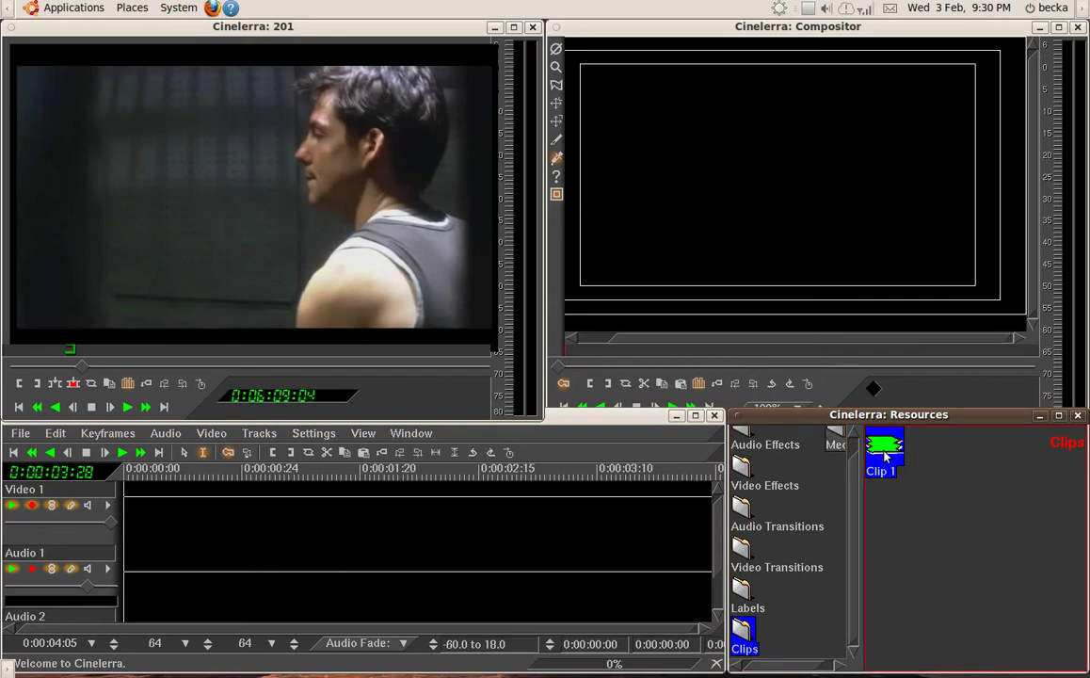
left_click_drag(880, 461, 309, 515)
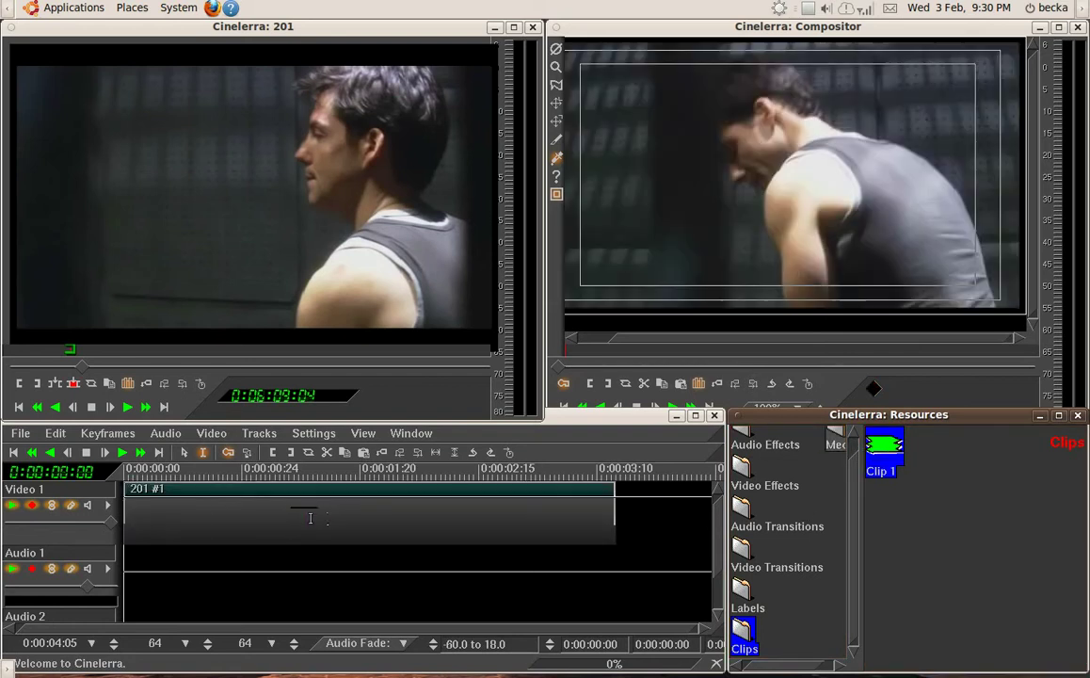
left_click(211, 433)
left_click(216, 451)
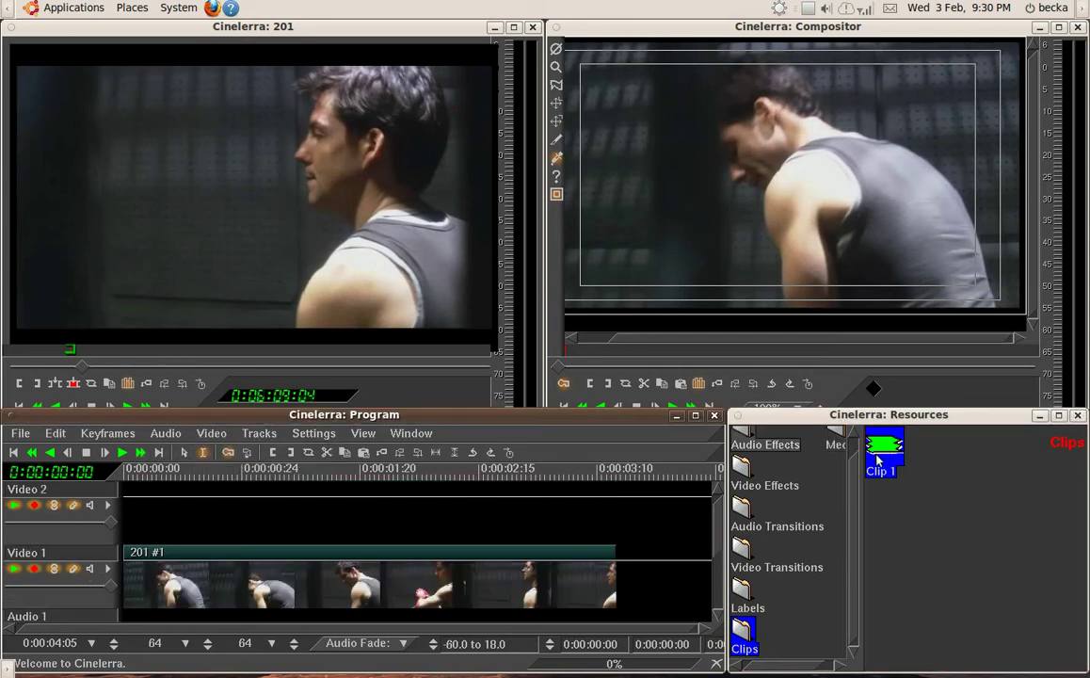
left_click_drag(880, 452, 268, 501)
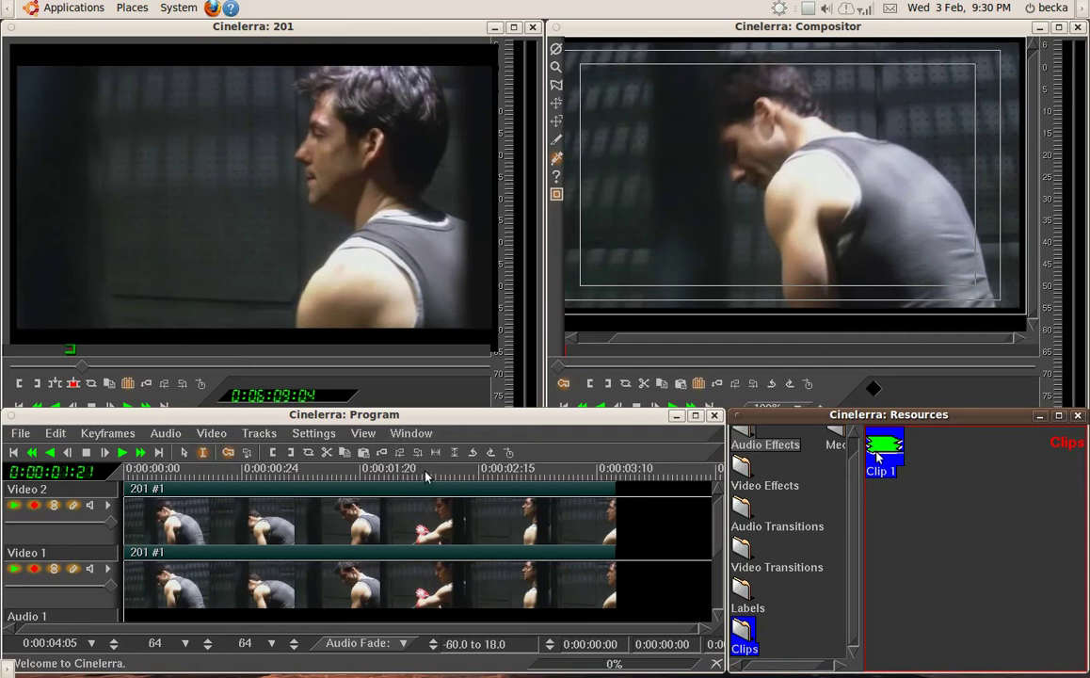
- Position the playhead at 0:00:01:24 on the timeline and turn off playback and arming for the Video 1 track
left_click(387, 474)
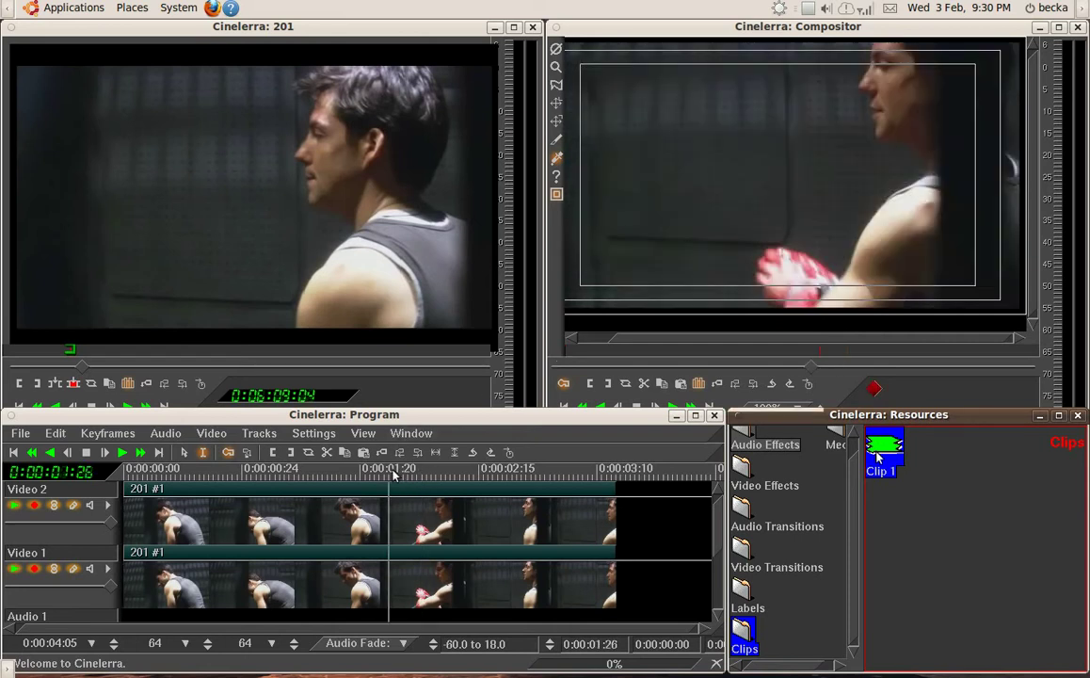
left_click(380, 474)
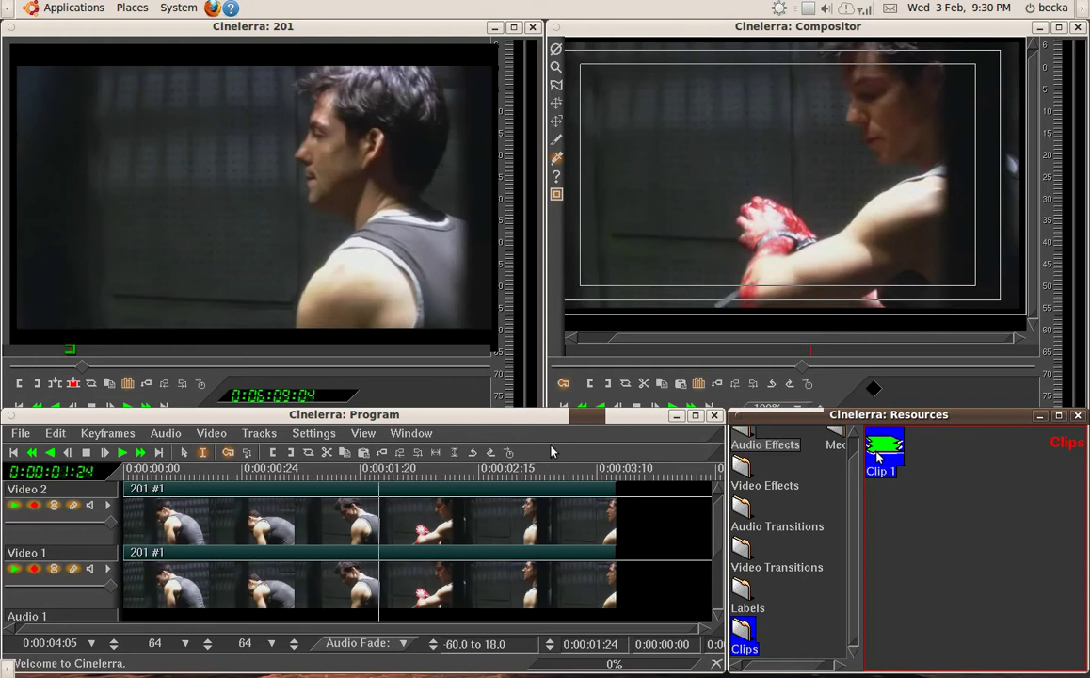
left_click(12, 570)
left_click(33, 571)
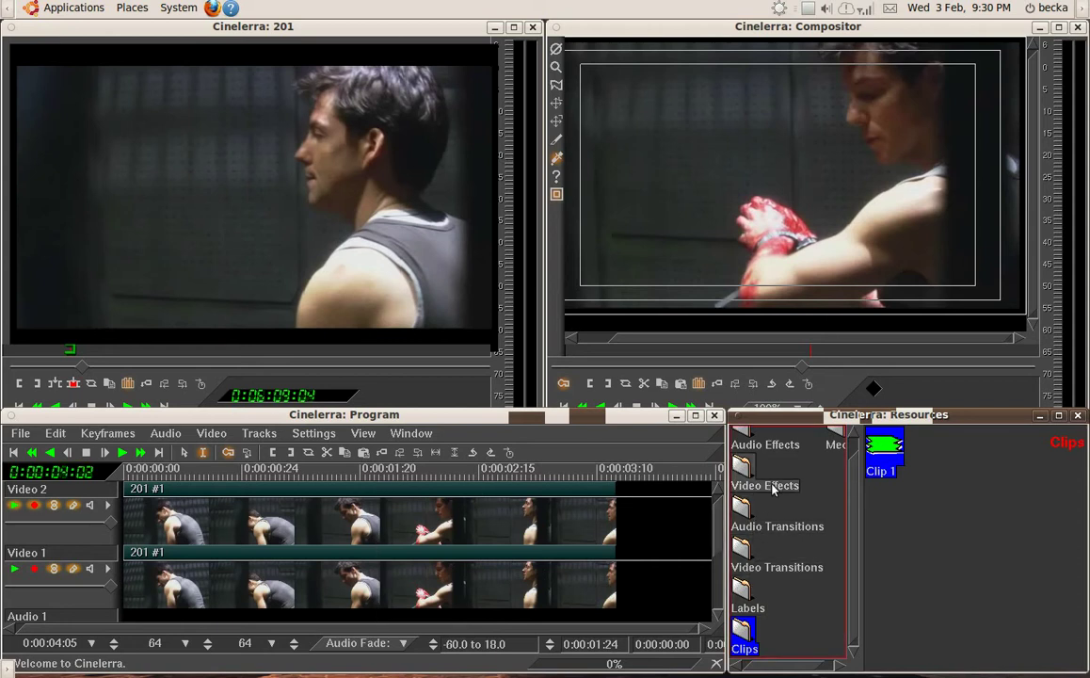
- Apply the Chroma key (HSV) video effect to the clip on the Video 2 track
left_click(743, 471)
left_click(1006, 555)
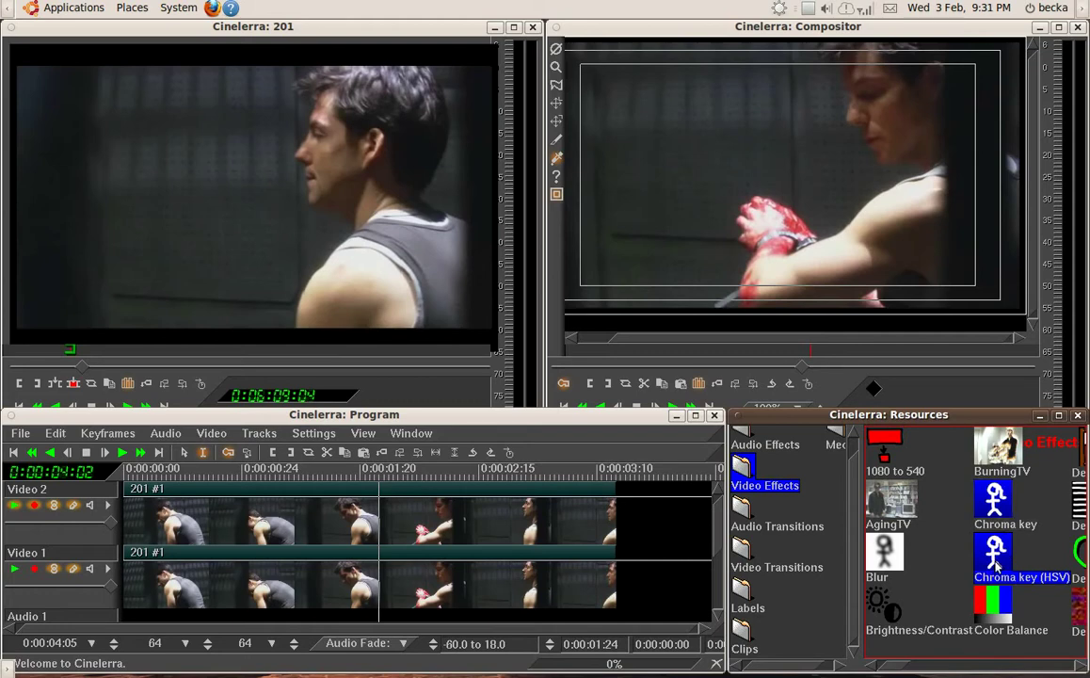
left_click_drag(997, 562, 559, 509)
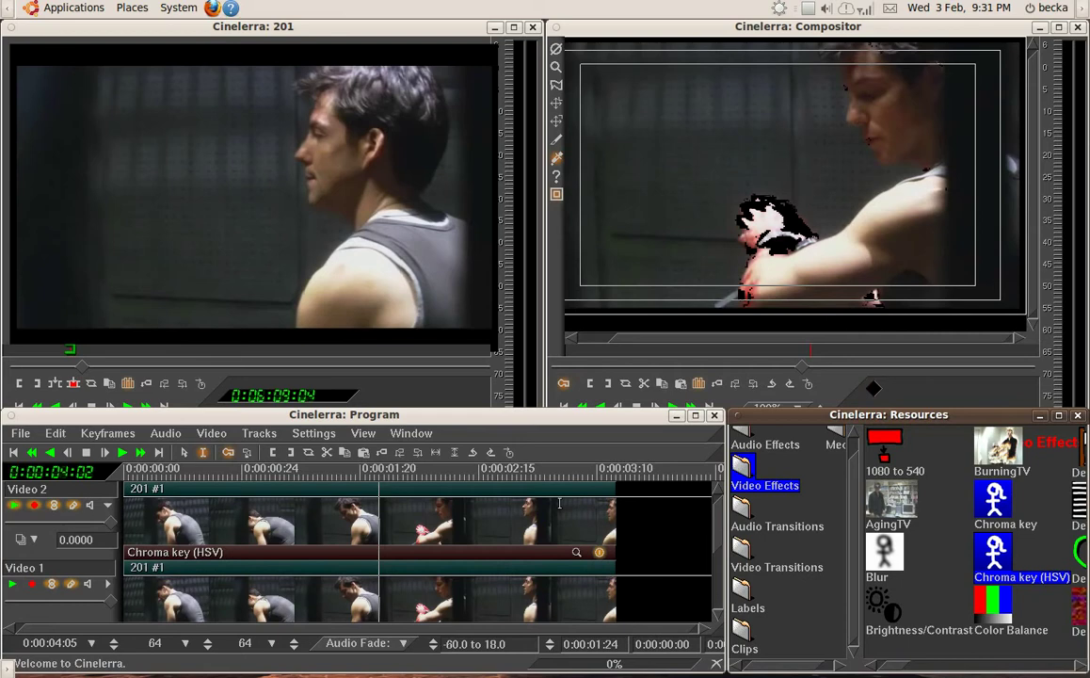
- In the Chroma key (HSV) settings, lower Hue Tolerance, Min. Brightness, Saturation Offset, Min Saturation and Out Slope to their minimum
left_click(576, 552)
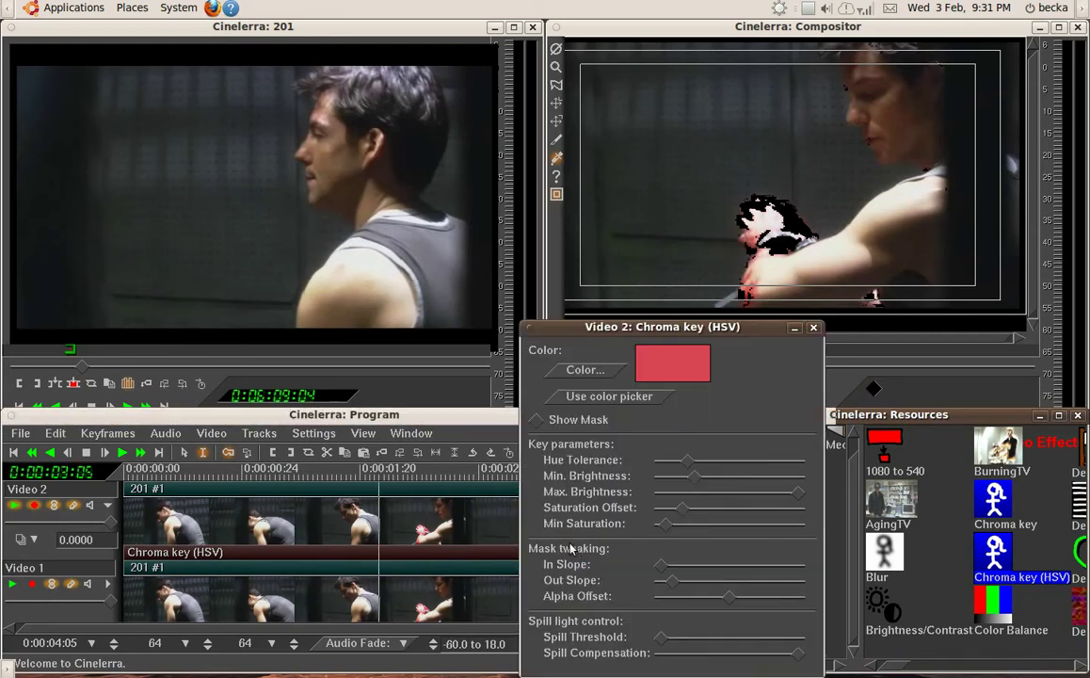
mouse_move(688, 459)
left_mouse_down()
mouse_move(706, 460)
mouse_move(627, 468)
left_mouse_up()
left_click_drag(693, 478, 626, 482)
left_click_drag(682, 509, 642, 525)
left_click_drag(672, 580, 637, 585)
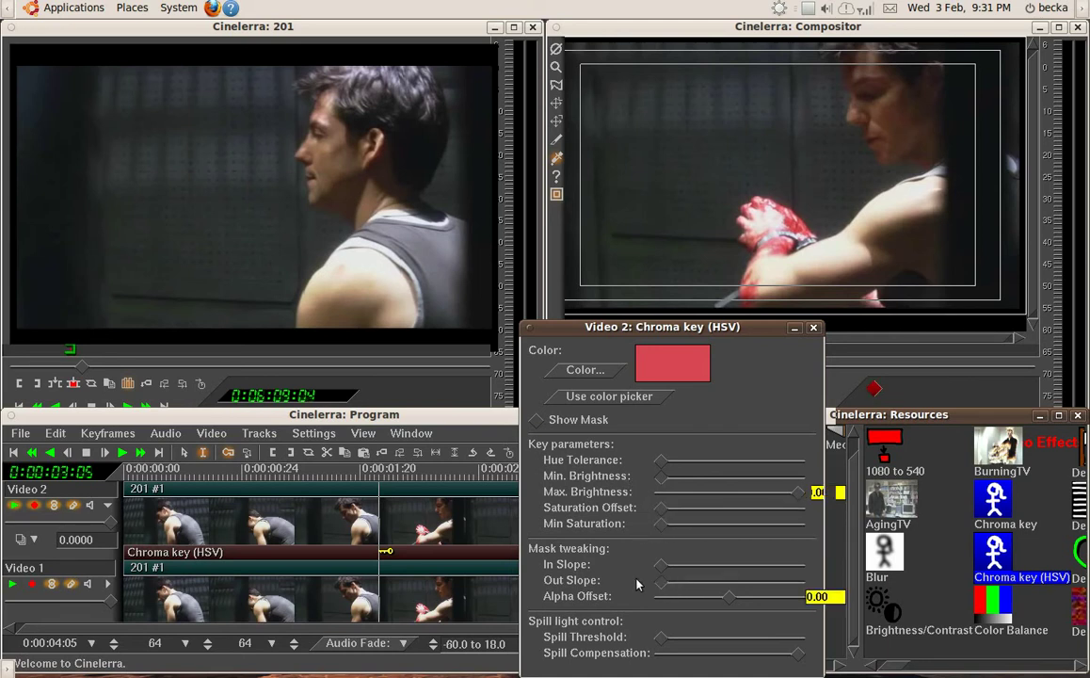
- Set the Chroma key color to bright green using the color wheel
left_click(616, 374)
left_click(591, 318)
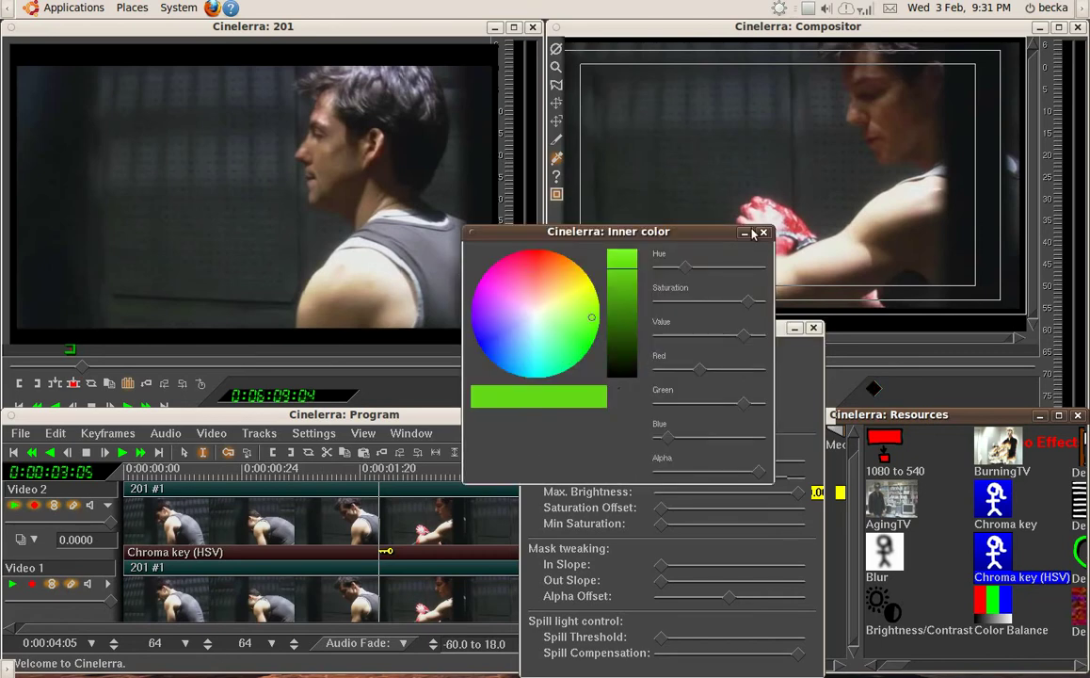
left_click(762, 233)
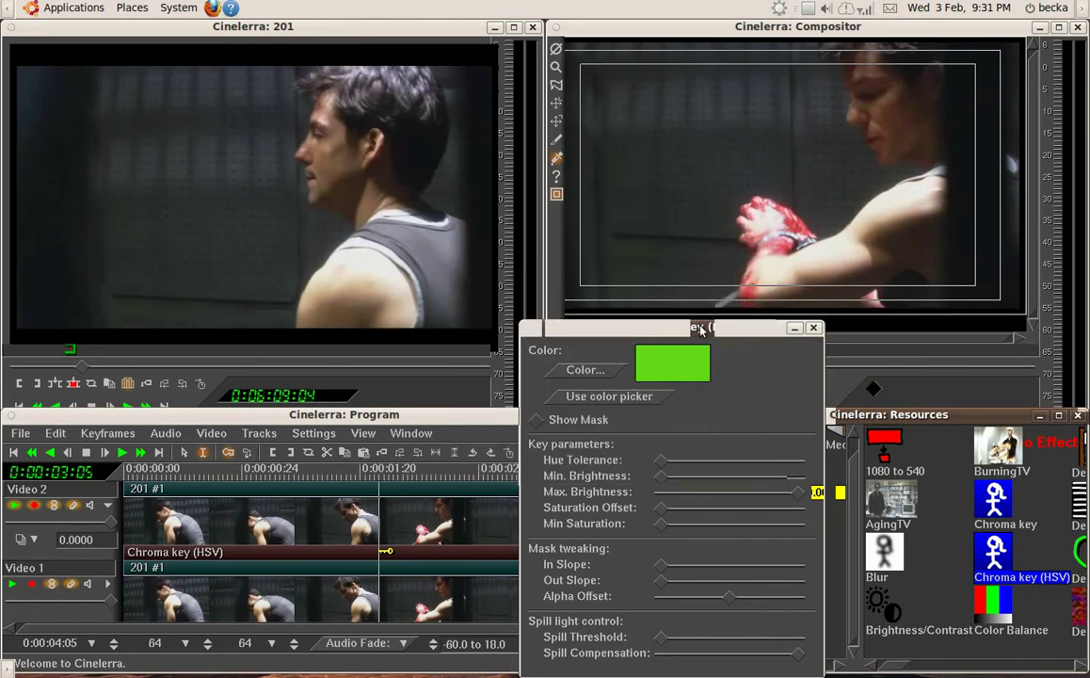
- Move the Chroma key settings clear of the compositor and use the color picker's sampled red as the key color
left_click_drag(700, 330, 292, 81)
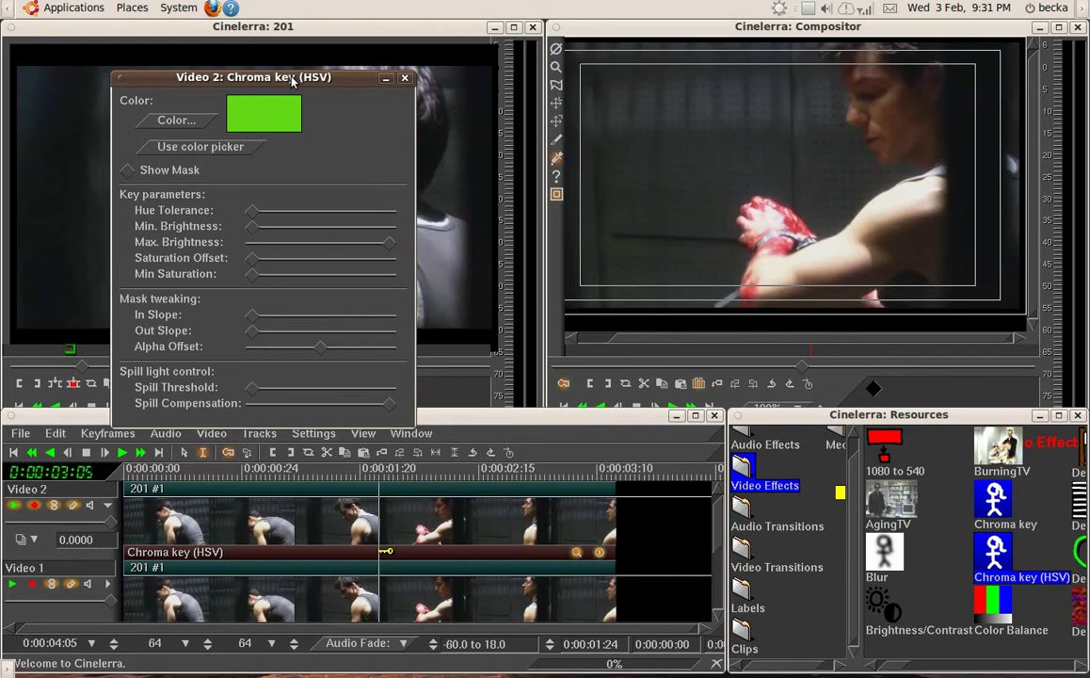
left_click(556, 163)
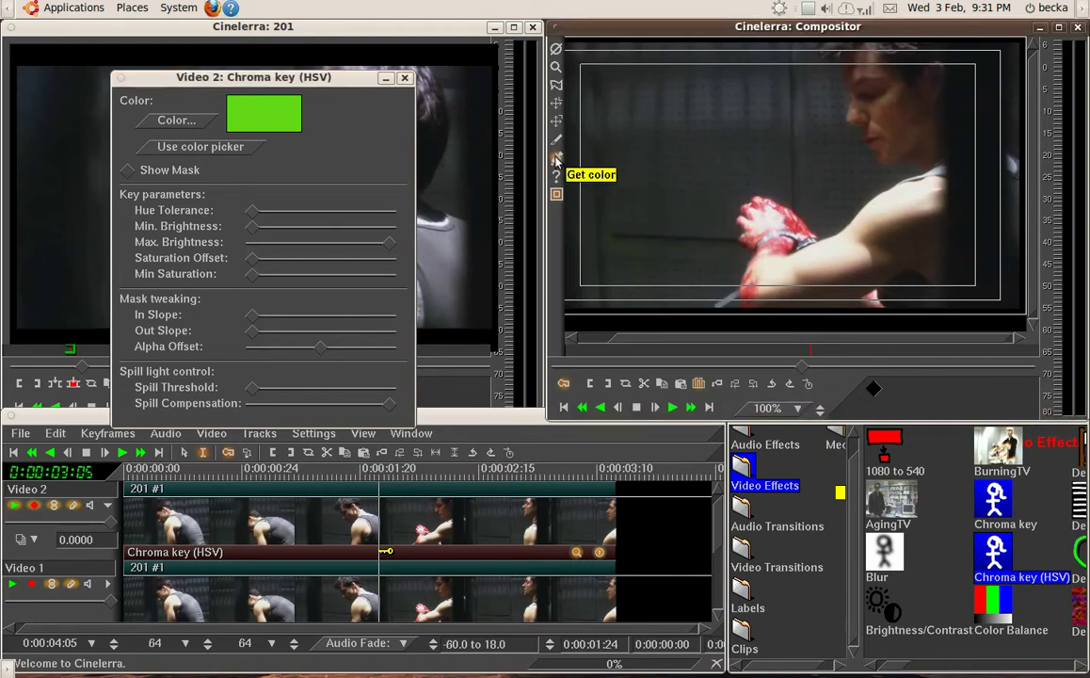
left_click(556, 160)
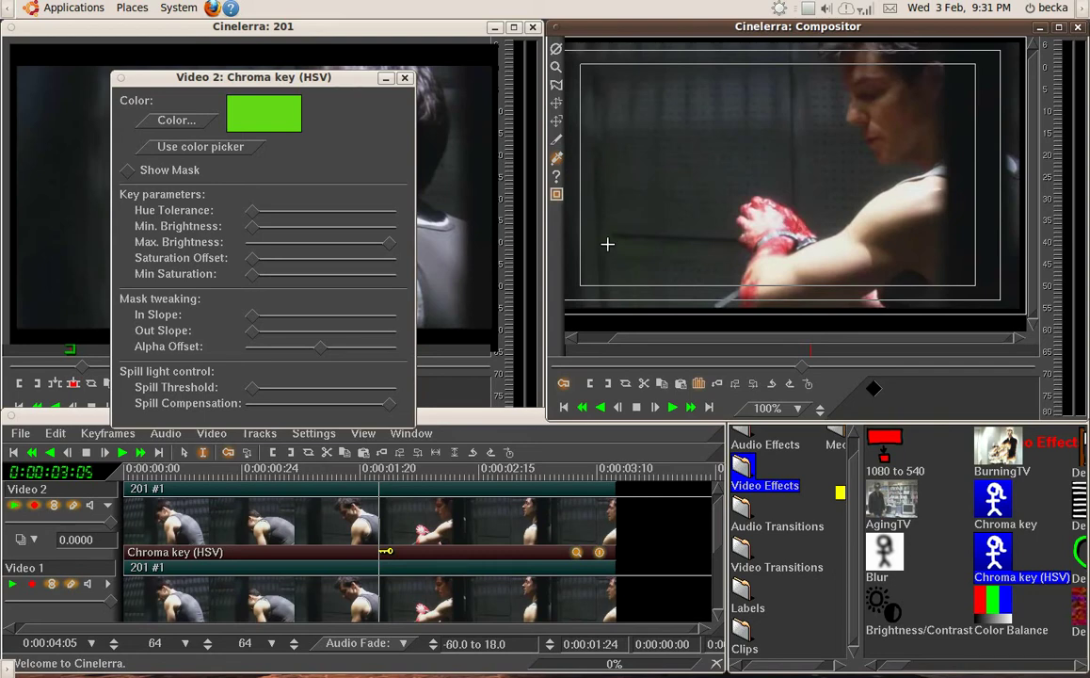
left_click(211, 149)
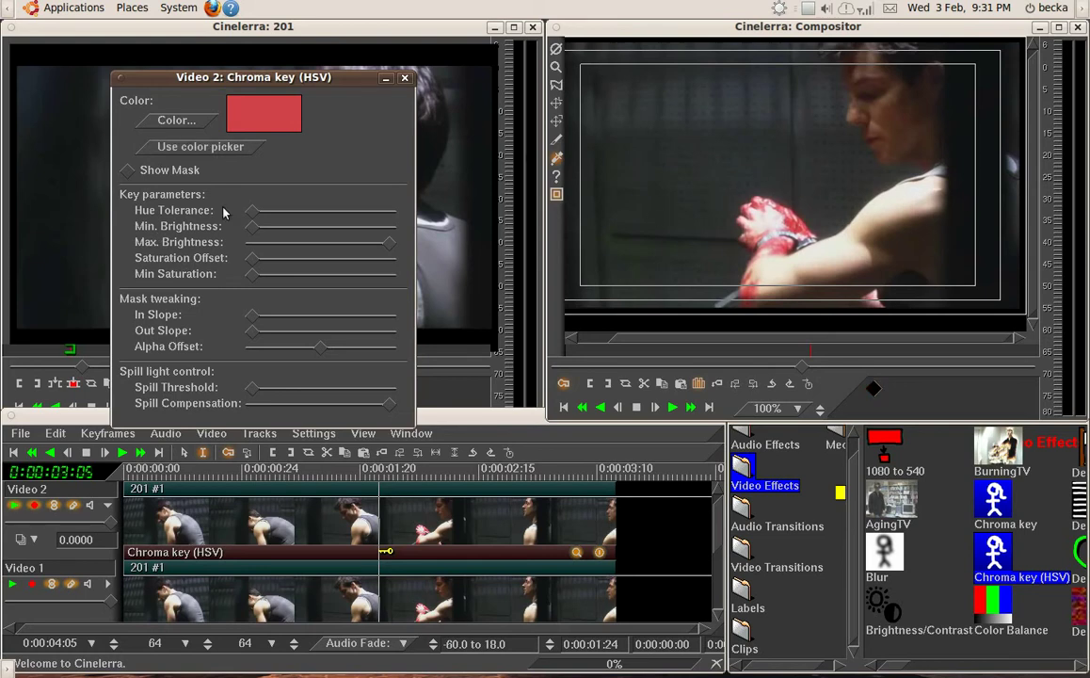
- Raise the Chroma key's Hue Tolerance to slightly above 15
mouse_move(247, 216)
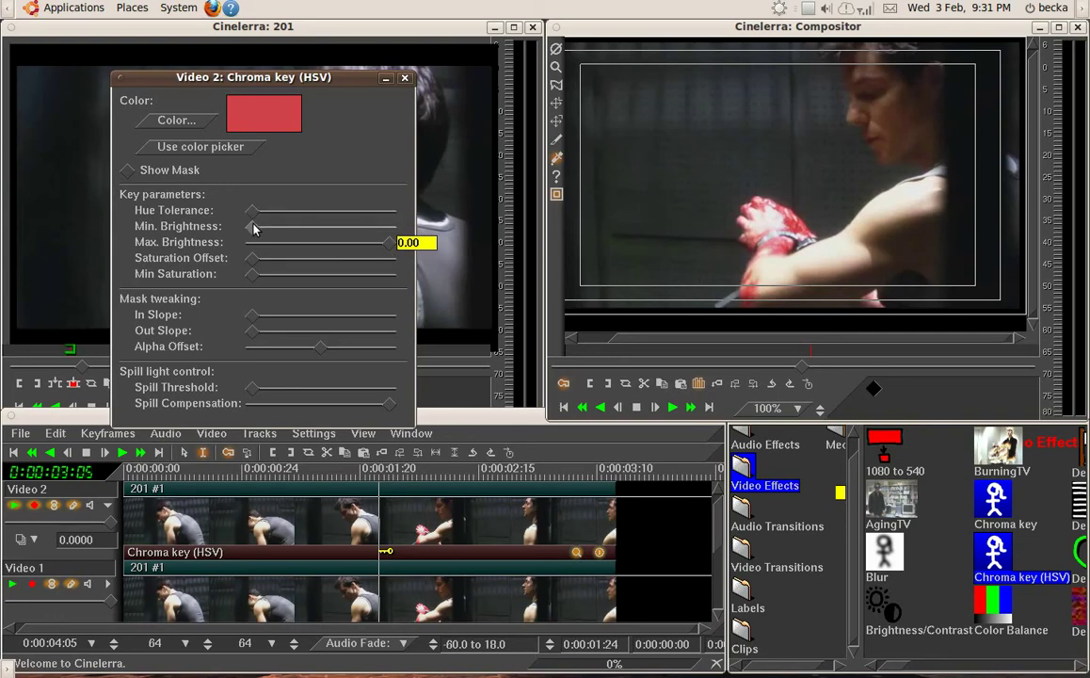
mouse_move(395, 247)
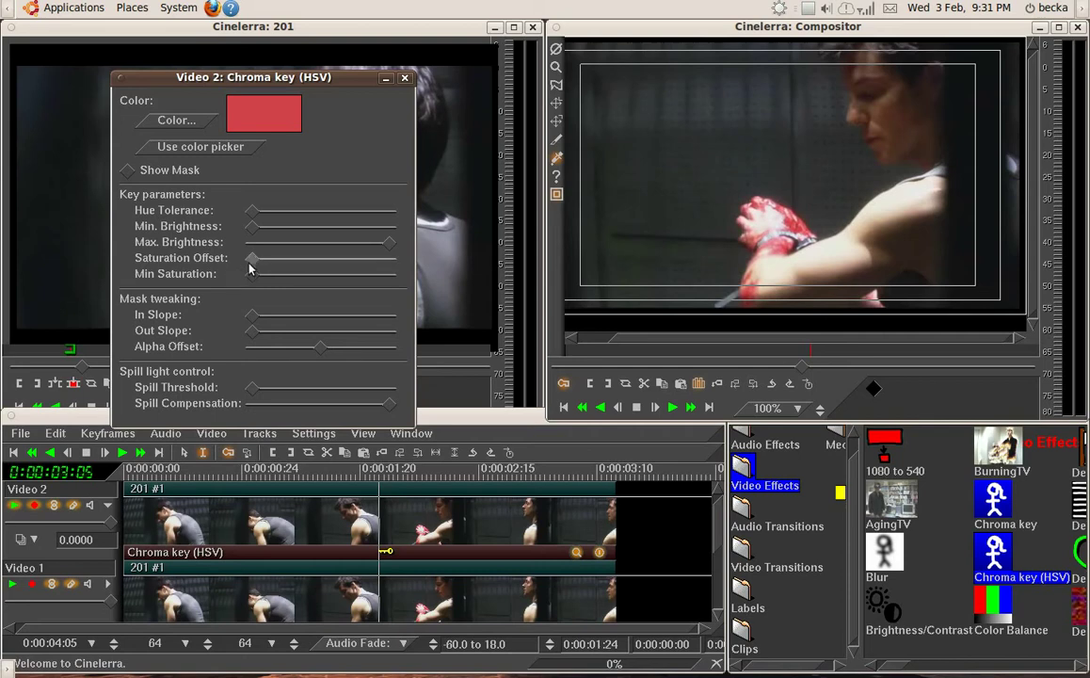
mouse_move(246, 269)
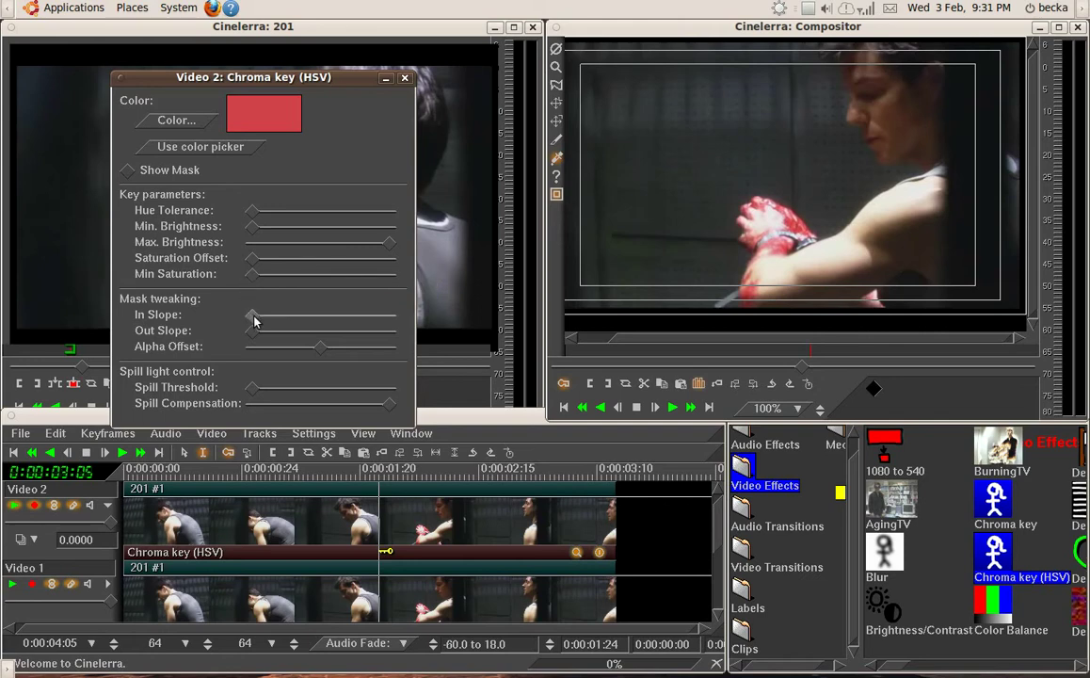
mouse_move(251, 319)
mouse_move(321, 352)
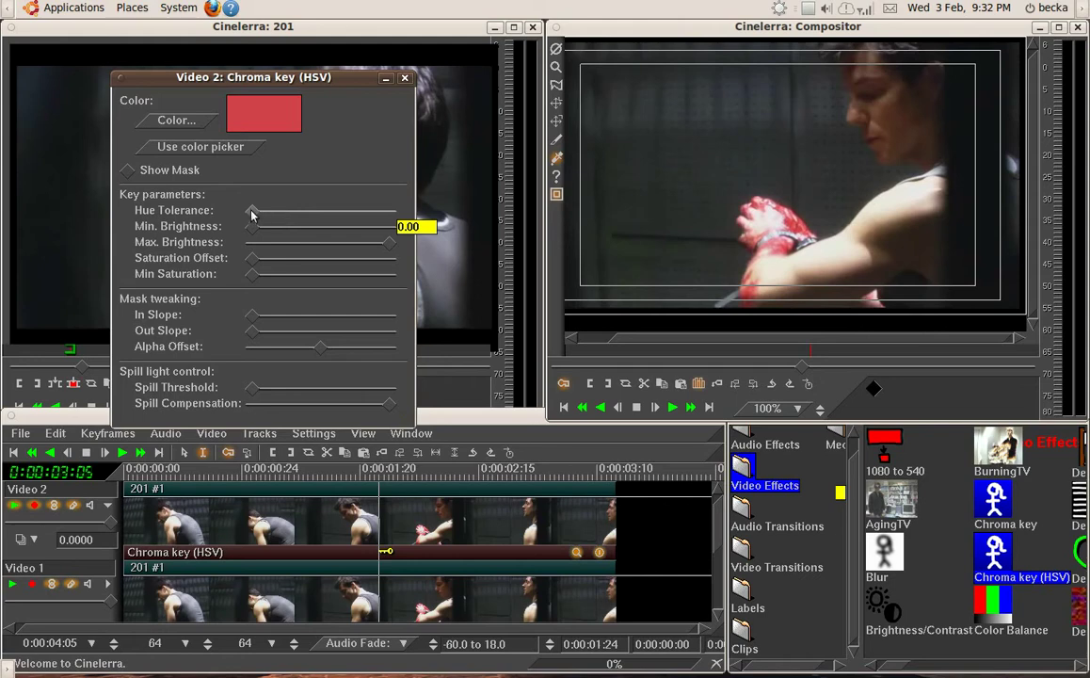
left_click_drag(252, 217, 275, 219)
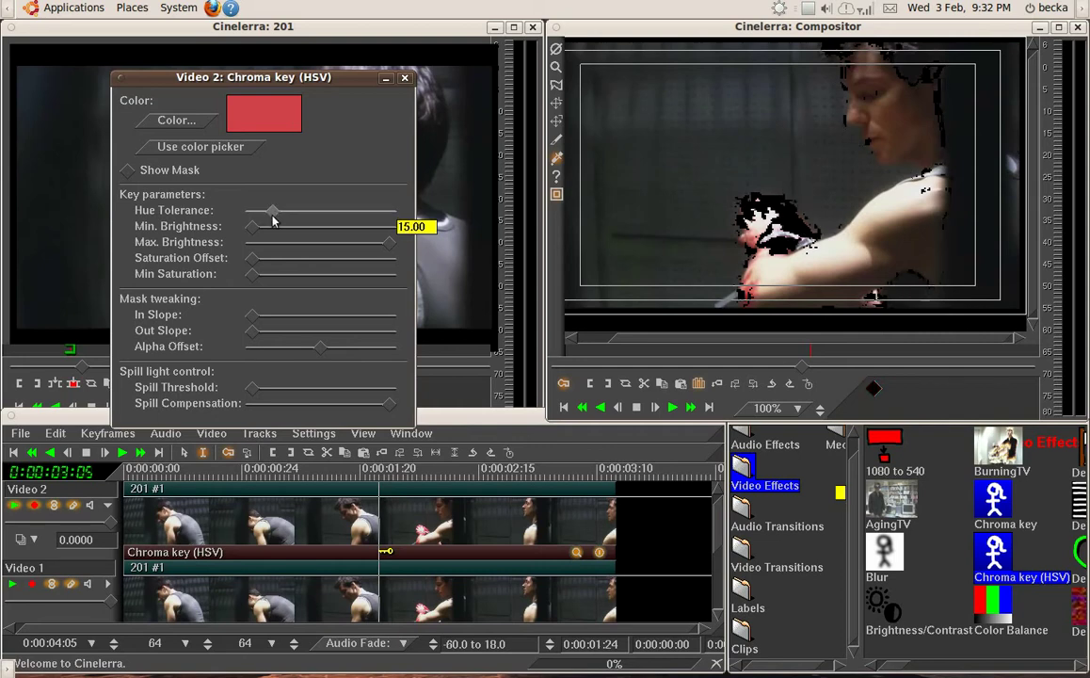
left_click_drag(273, 219, 278, 219)
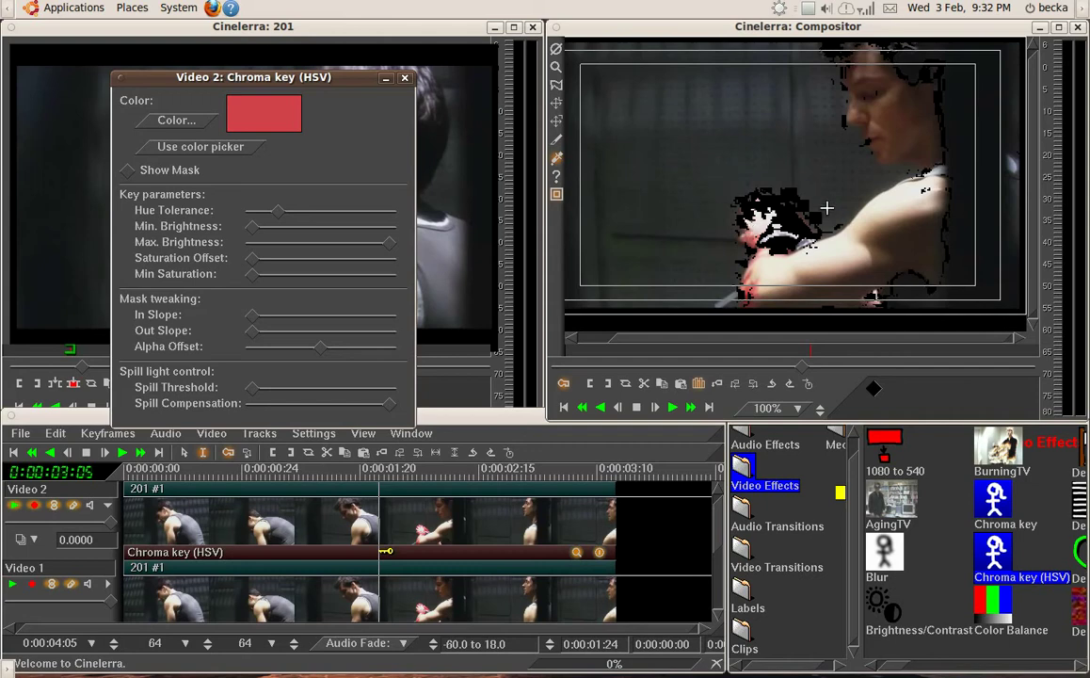
- Set Min. Brightness to about 25.50 and keep Max. Brightness at its maximum after trying a slightly lower value
mouse_move(253, 230)
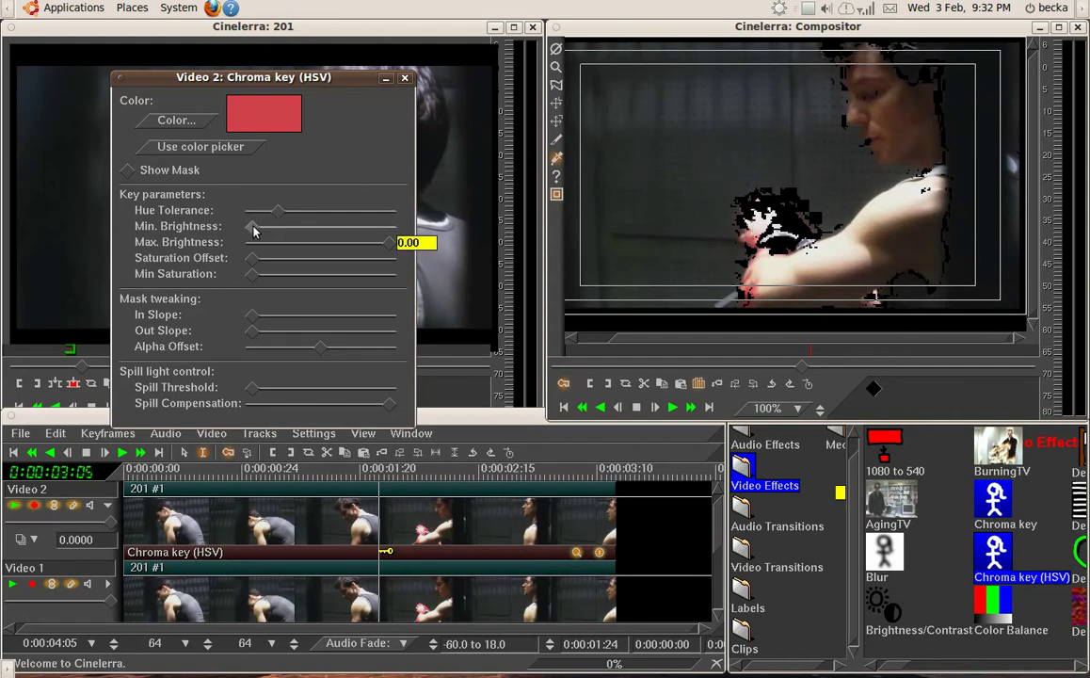
left_click_drag(250, 231, 283, 235)
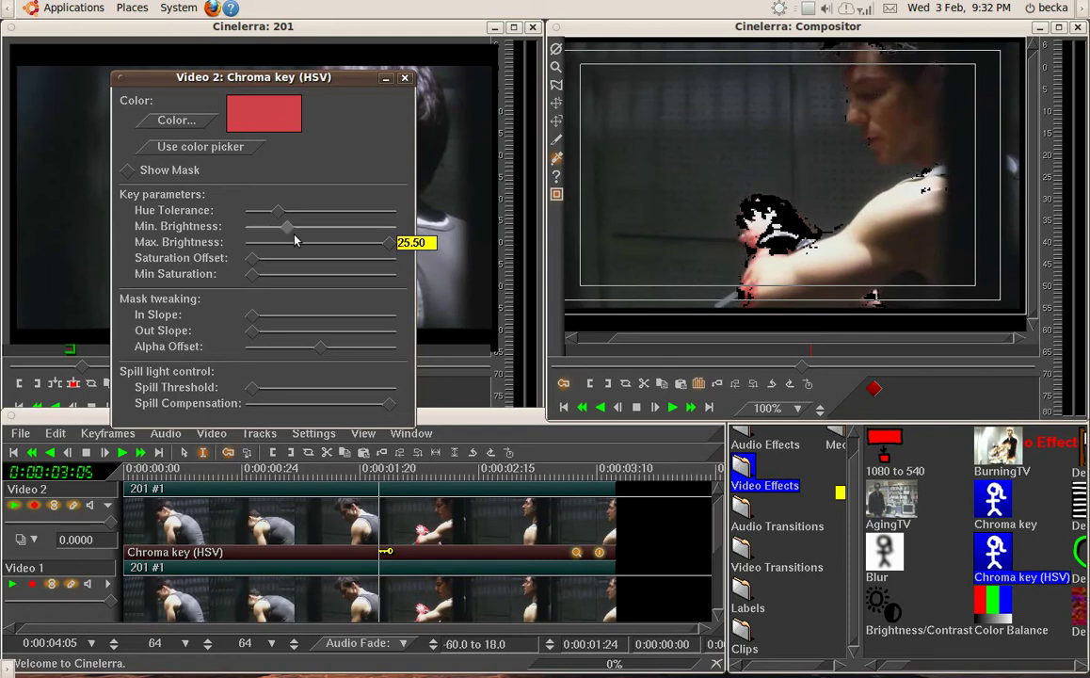
mouse_move(386, 246)
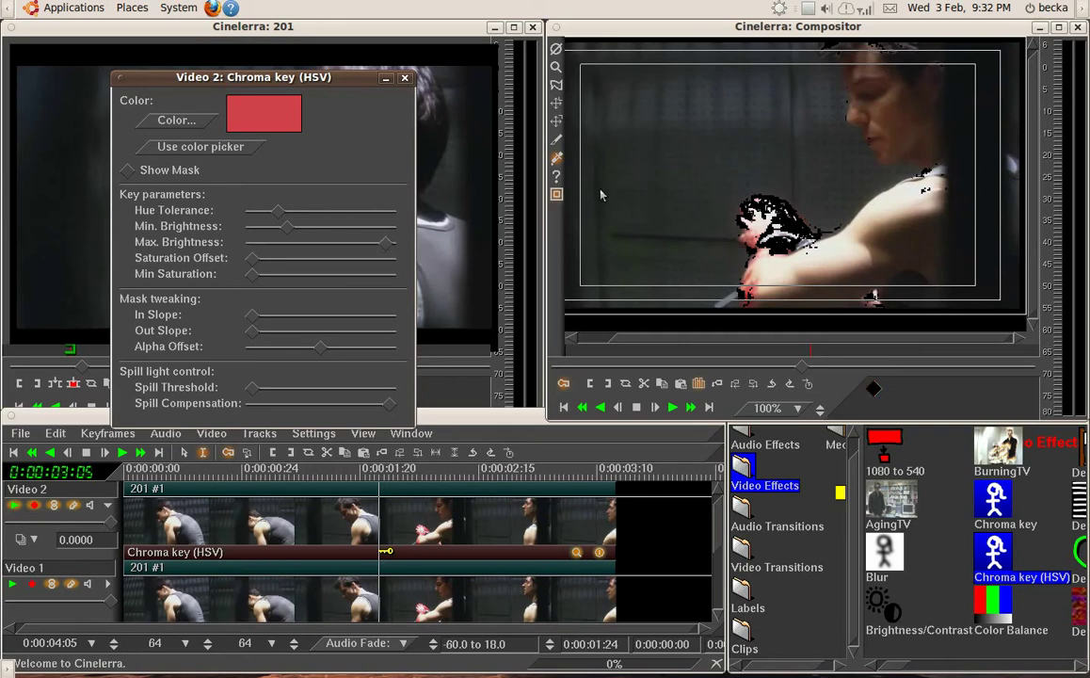
left_click_drag(384, 242, 404, 245)
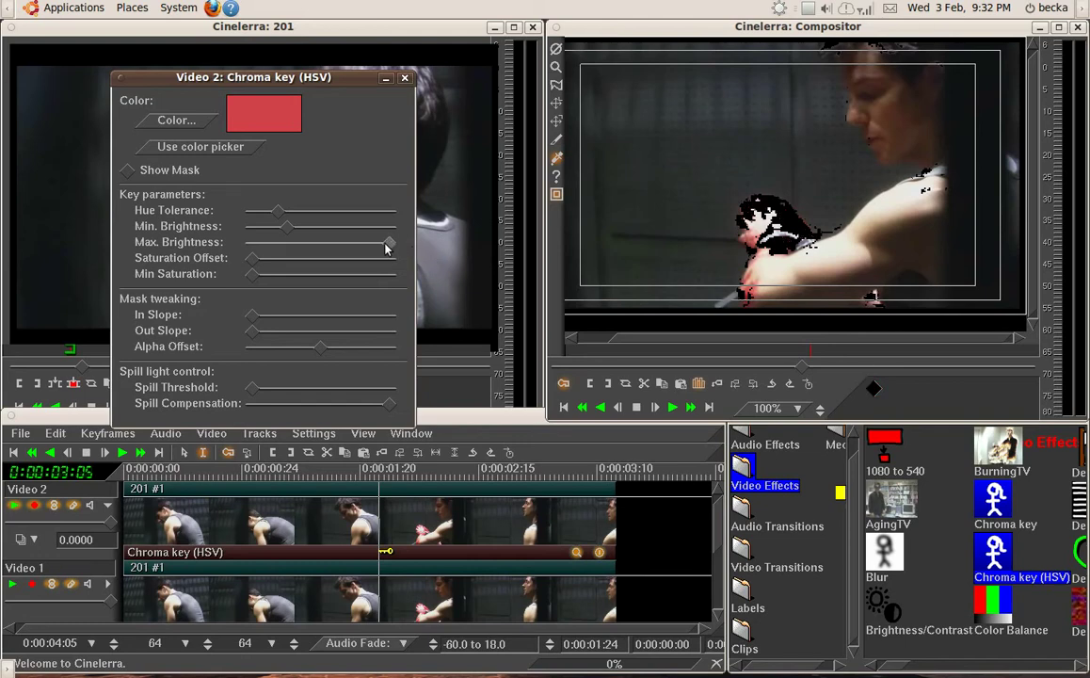
- Raise Saturation Offset slightly and set Min Saturation a little below 5.50
mouse_move(256, 267)
mouse_move(251, 261)
left_mouse_down()
mouse_move(270, 268)
mouse_move(259, 275)
left_mouse_up()
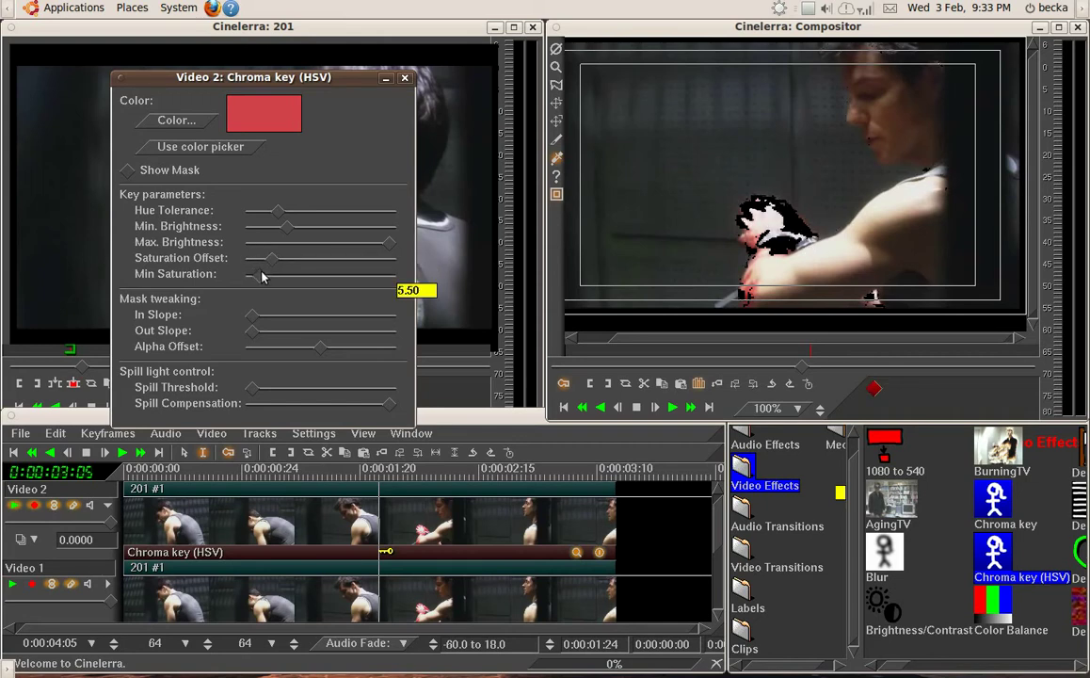
left_click_drag(260, 275, 257, 273)
- Tweak the mask with In Slope at its minimum, Out Slope at about 2.30 and Alpha Offset at 0
left_click_drag(254, 317, 252, 316)
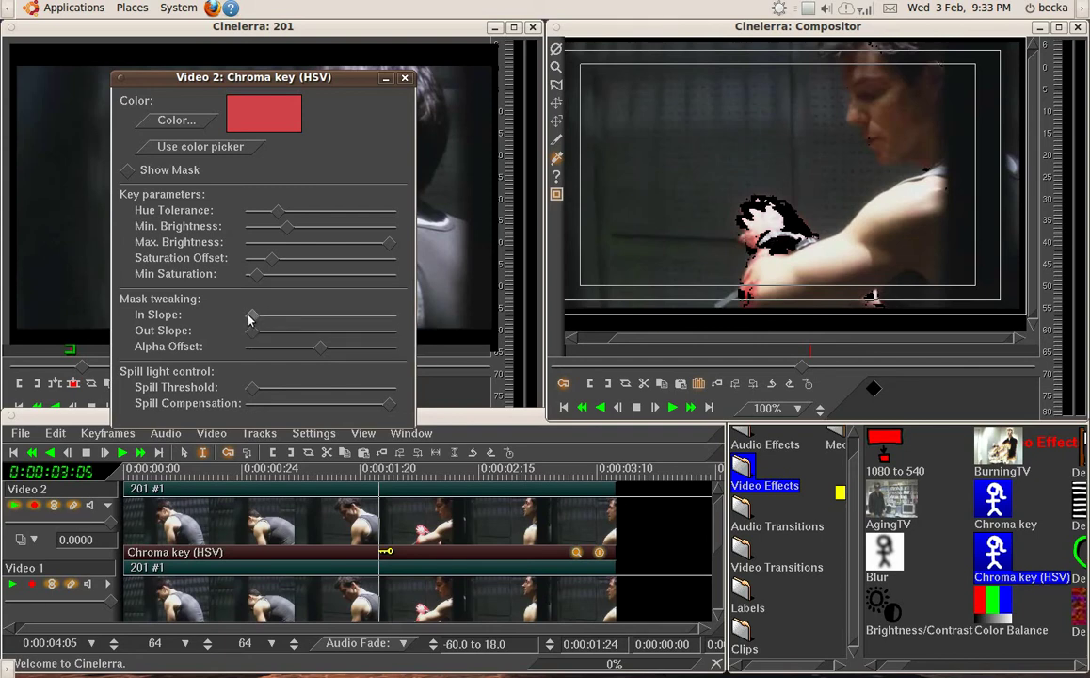
mouse_move(251, 319)
left_mouse_down()
mouse_move(287, 319)
mouse_move(250, 337)
mouse_move(264, 336)
left_mouse_up()
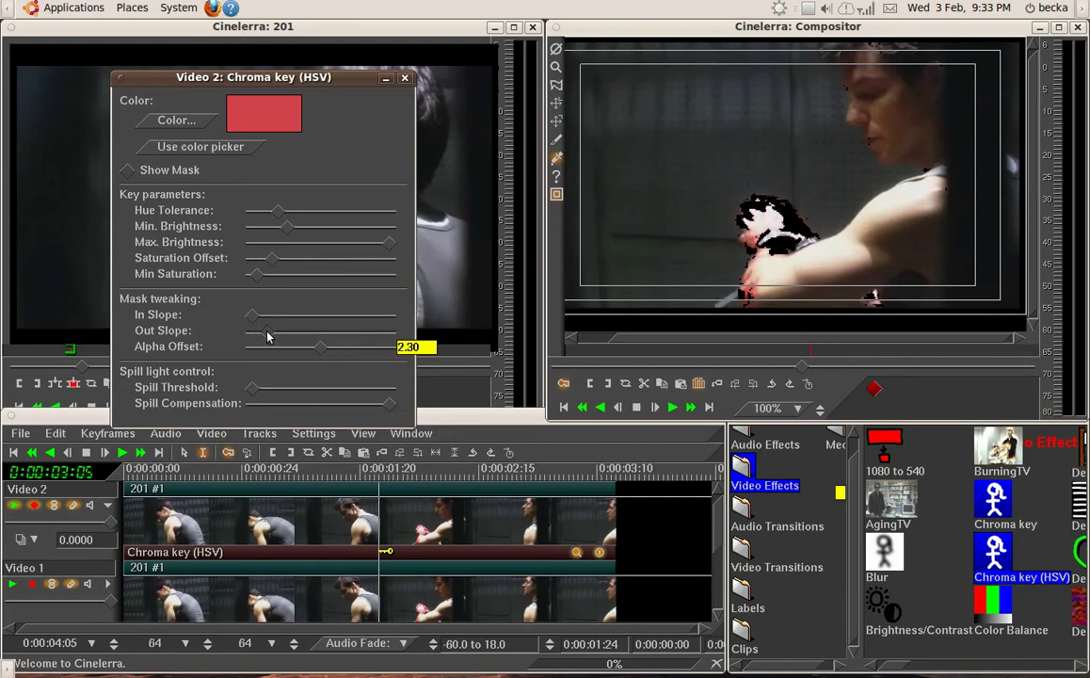
mouse_move(322, 351)
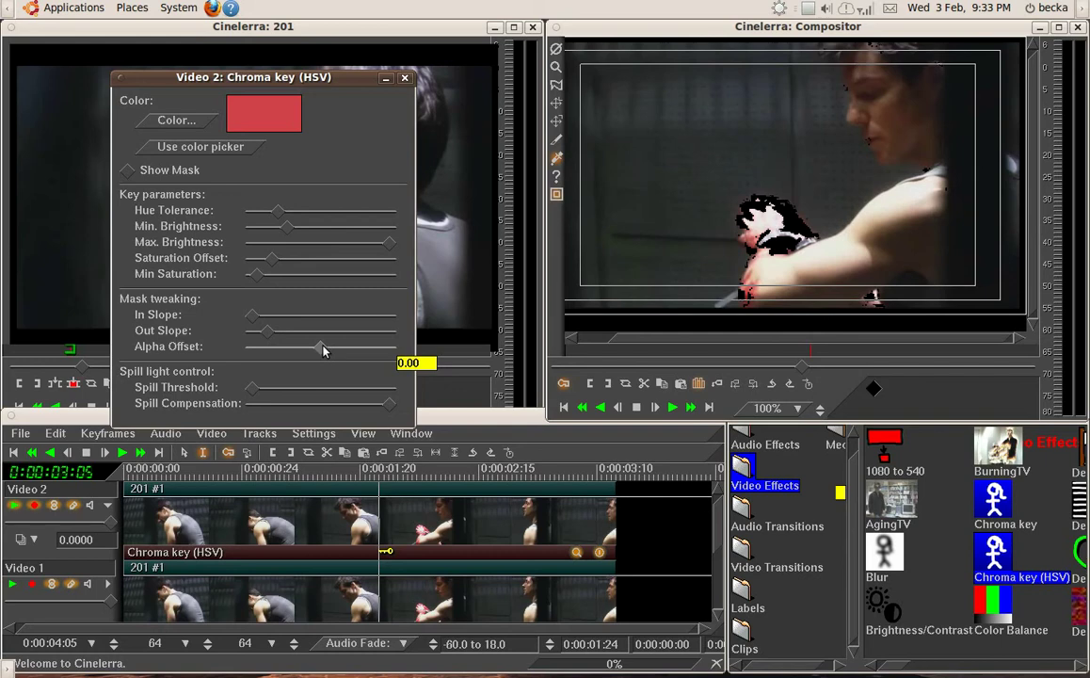
mouse_move(322, 350)
left_mouse_down()
mouse_move(429, 362)
mouse_move(141, 317)
mouse_move(326, 355)
left_mouse_up()
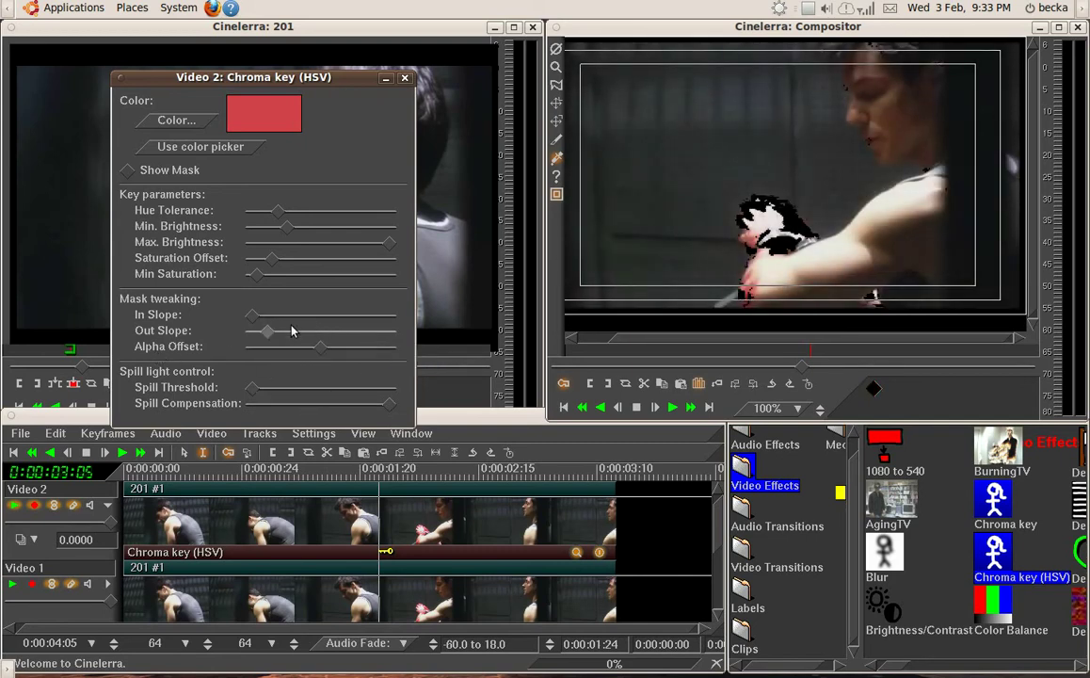
- Try out the Spill Threshold and Spill Compensation controls, returning them to the minimum and 100
left_click_drag(253, 392, 231, 403)
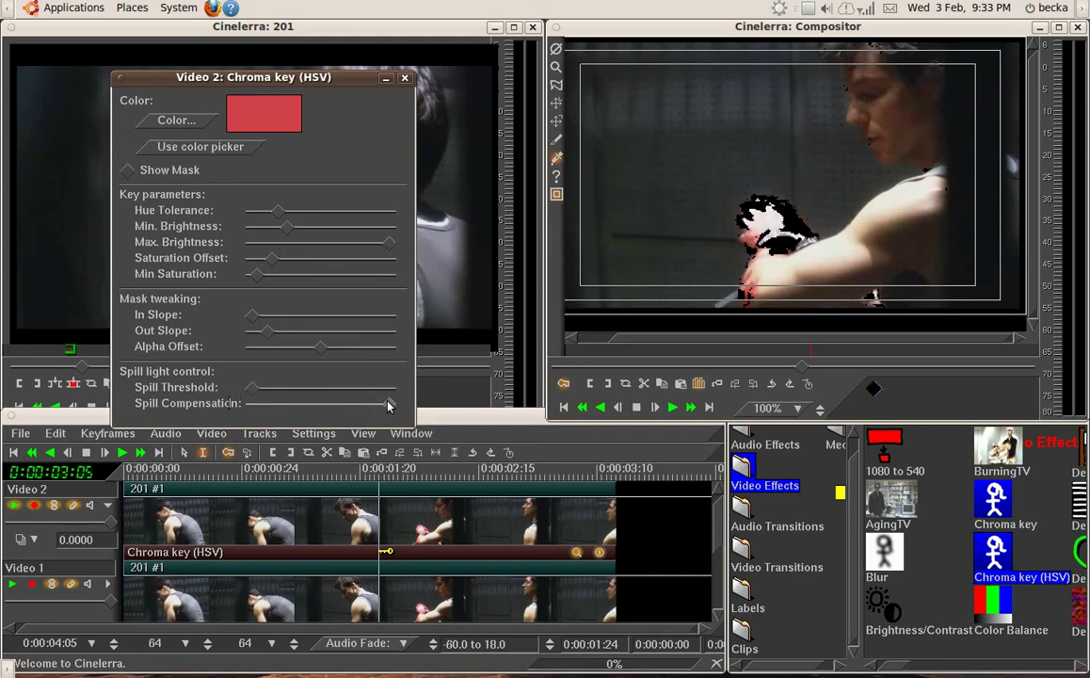
left_click_drag(390, 407, 395, 406)
mouse_move(391, 404)
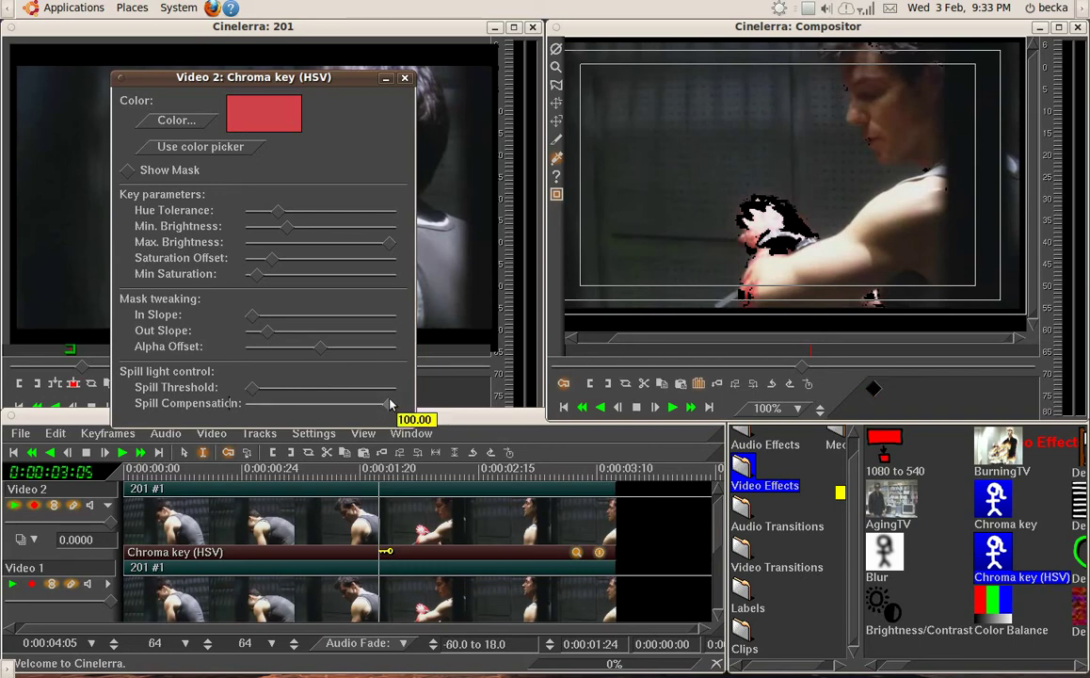
left_click_drag(390, 404, 376, 403)
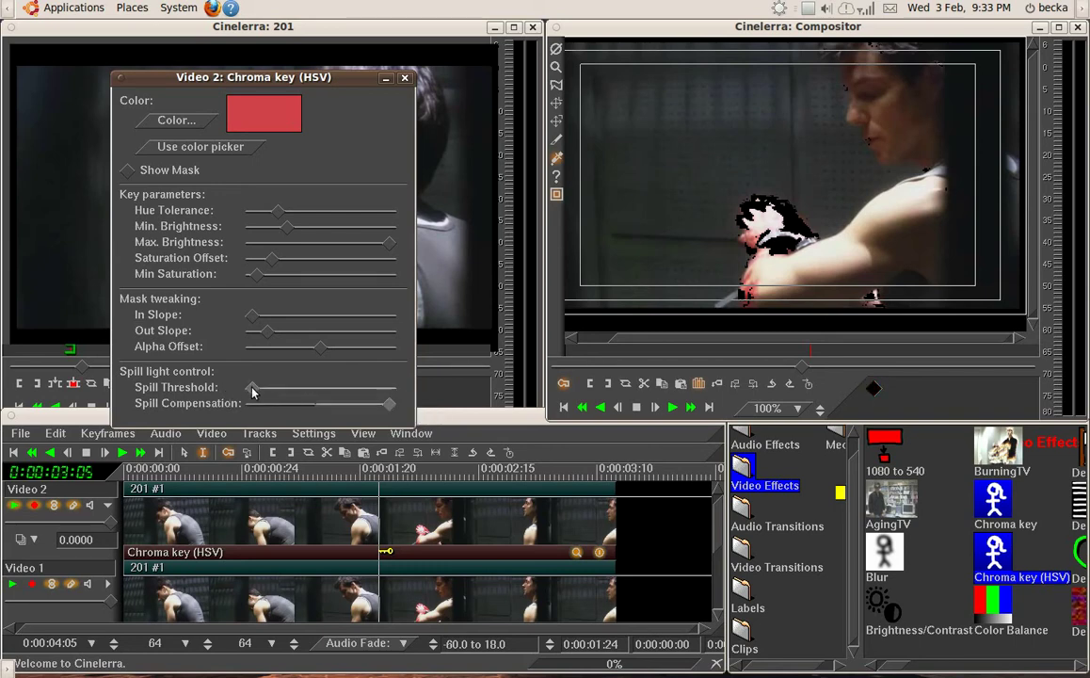
mouse_move(253, 390)
left_mouse_down()
mouse_move(301, 390)
mouse_move(254, 390)
left_mouse_up()
left_click_drag(392, 409, 399, 410)
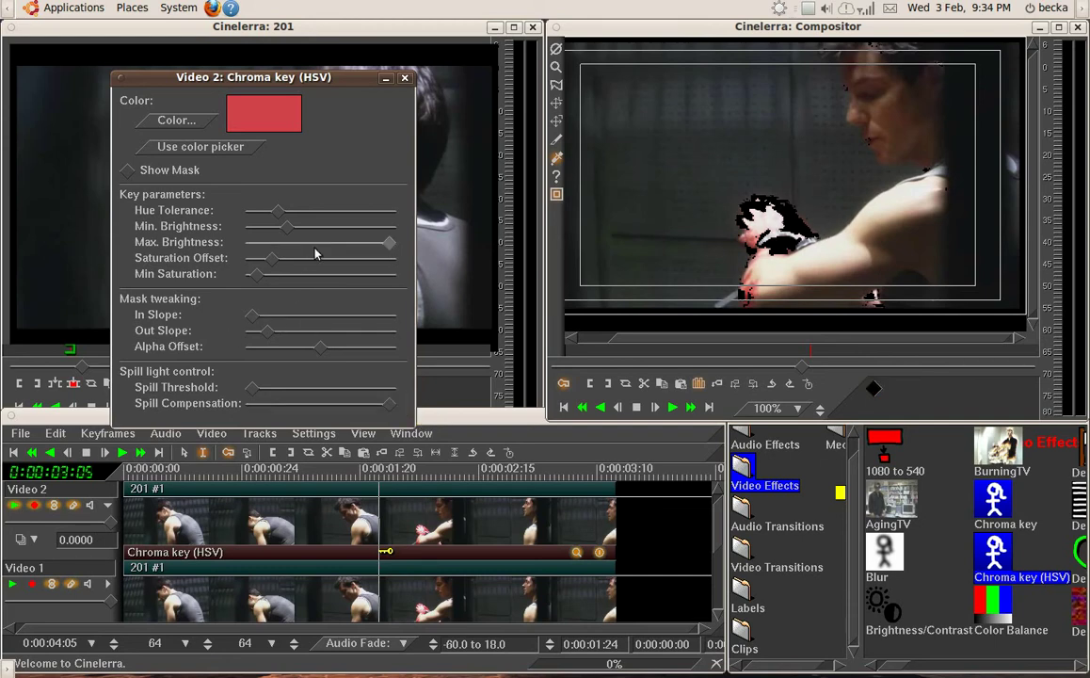
- Close the Chroma key (HSV) settings and apply the Color Balance effect to the Video 2 clip
left_click(404, 78)
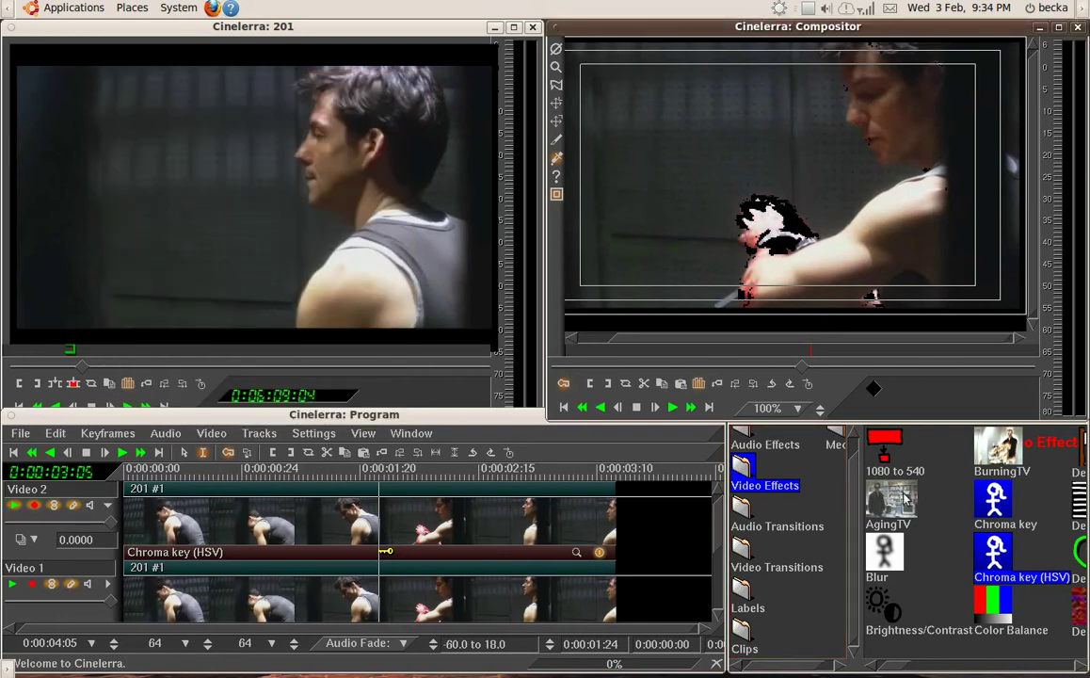
left_click(1001, 607)
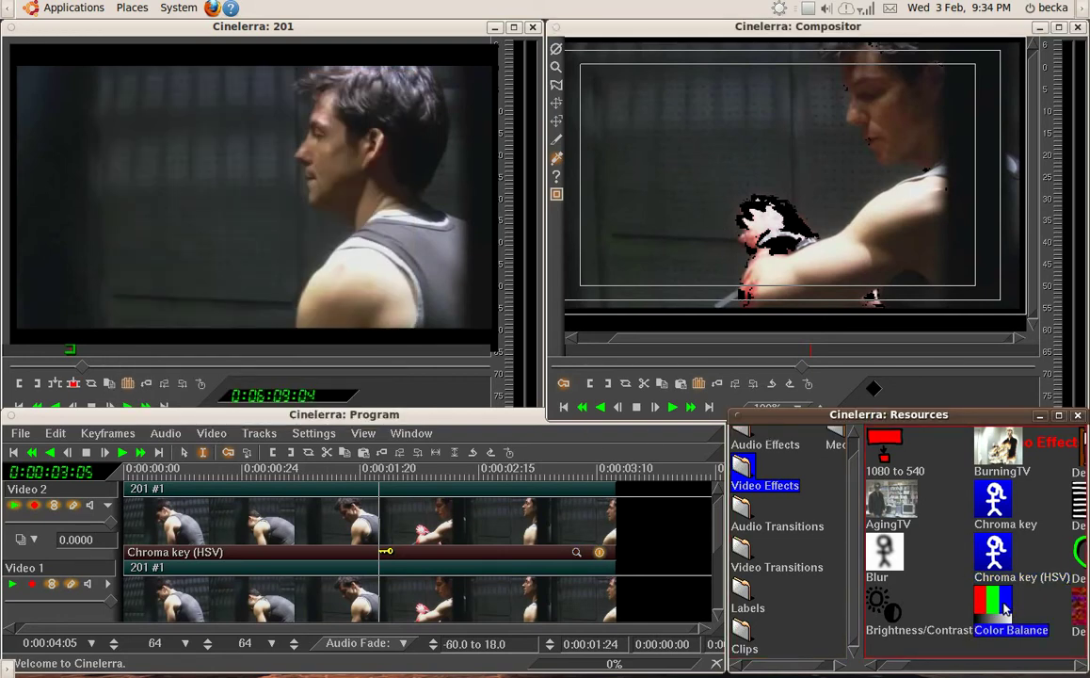
left_click_drag(1001, 608, 527, 498)
left_click_drag(994, 610, 398, 527)
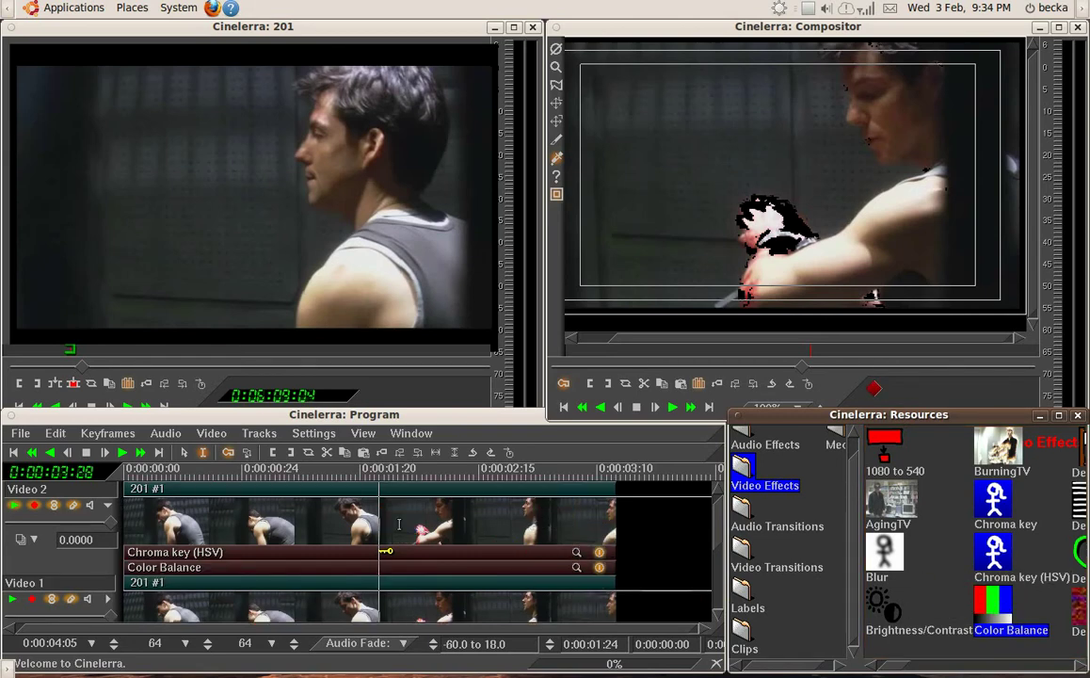
- Open the Color Balance settings and keep the Cyan–Red, Magenta–Green and Yellow–Blue balances at their minimum
left_click(576, 567)
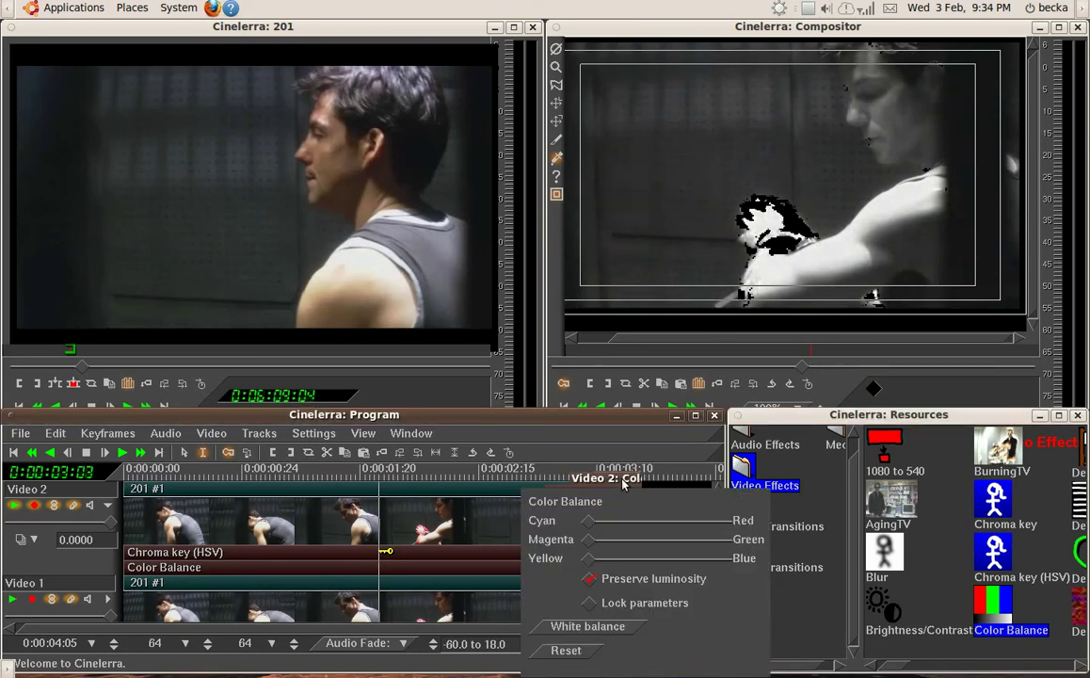
left_click_drag(620, 479, 370, 278)
left_click(338, 321)
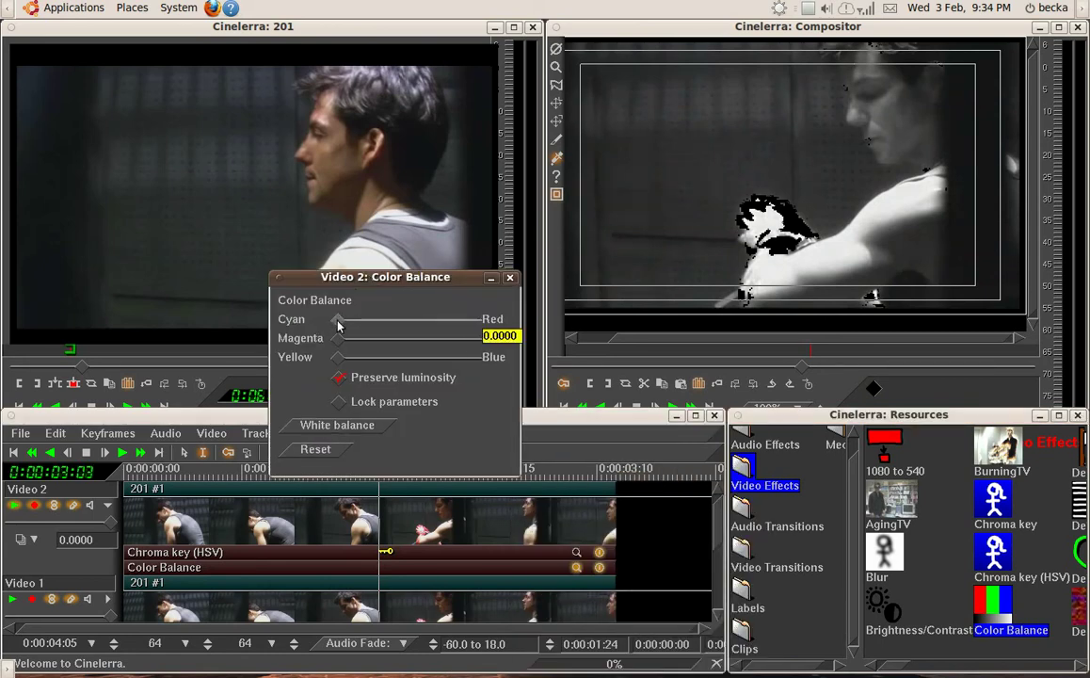
left_click_drag(338, 321, 217, 355)
mouse_move(339, 327)
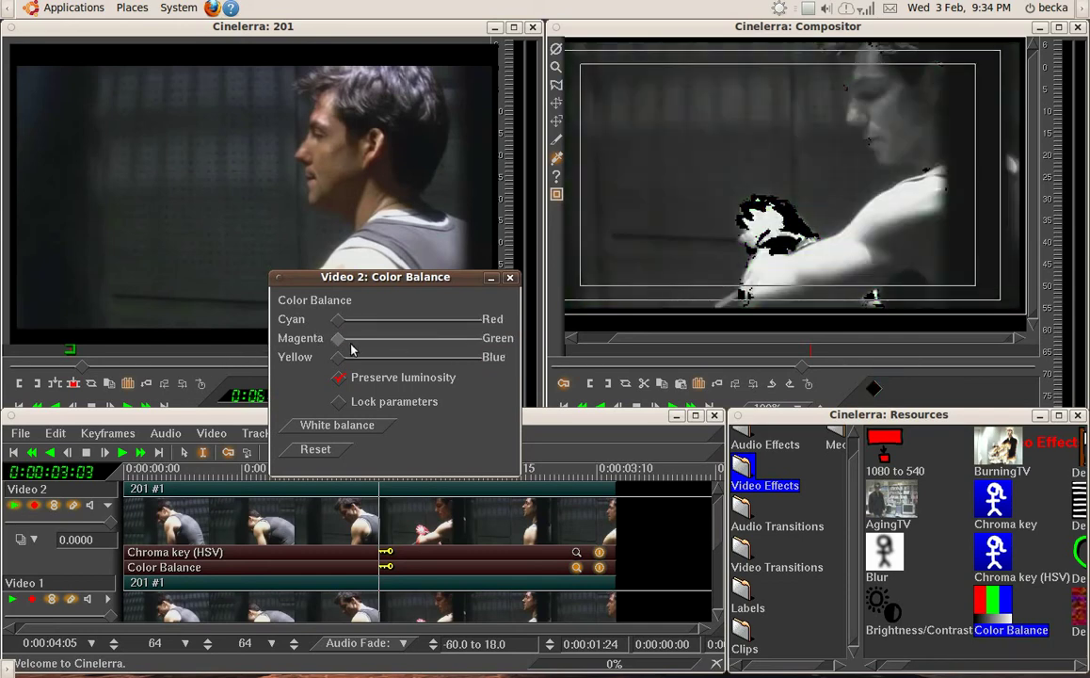
mouse_move(338, 361)
left_mouse_down()
mouse_move(417, 347)
mouse_move(322, 354)
left_mouse_up()
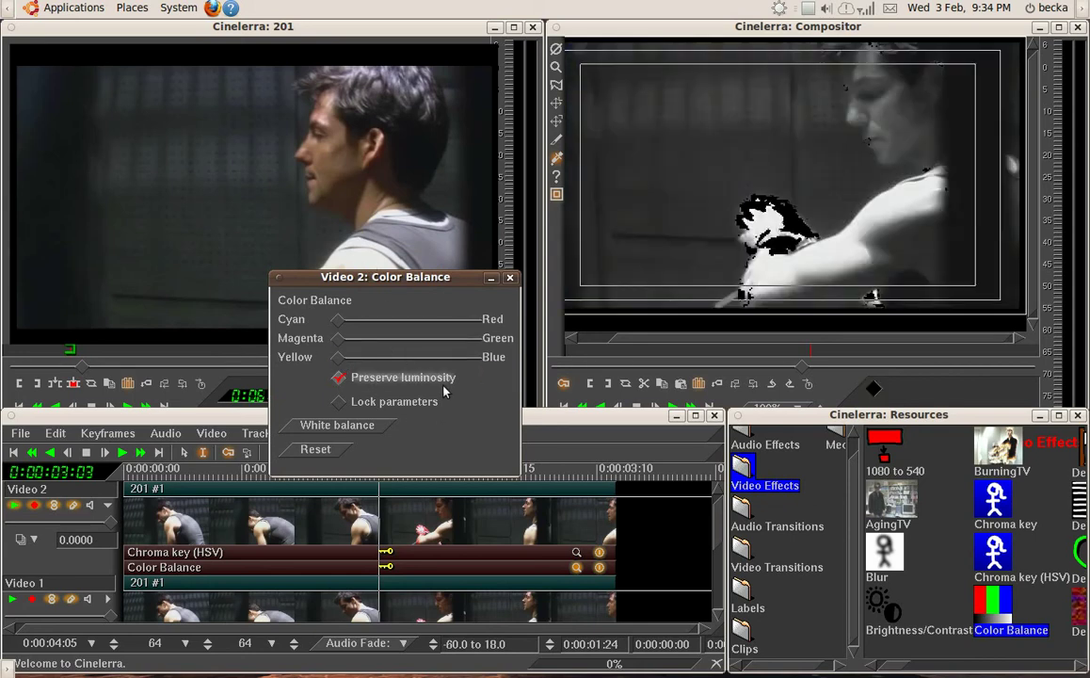
- Try Color Balance without Preserve luminosity, restore the option and close the effect's settings
left_click(372, 377)
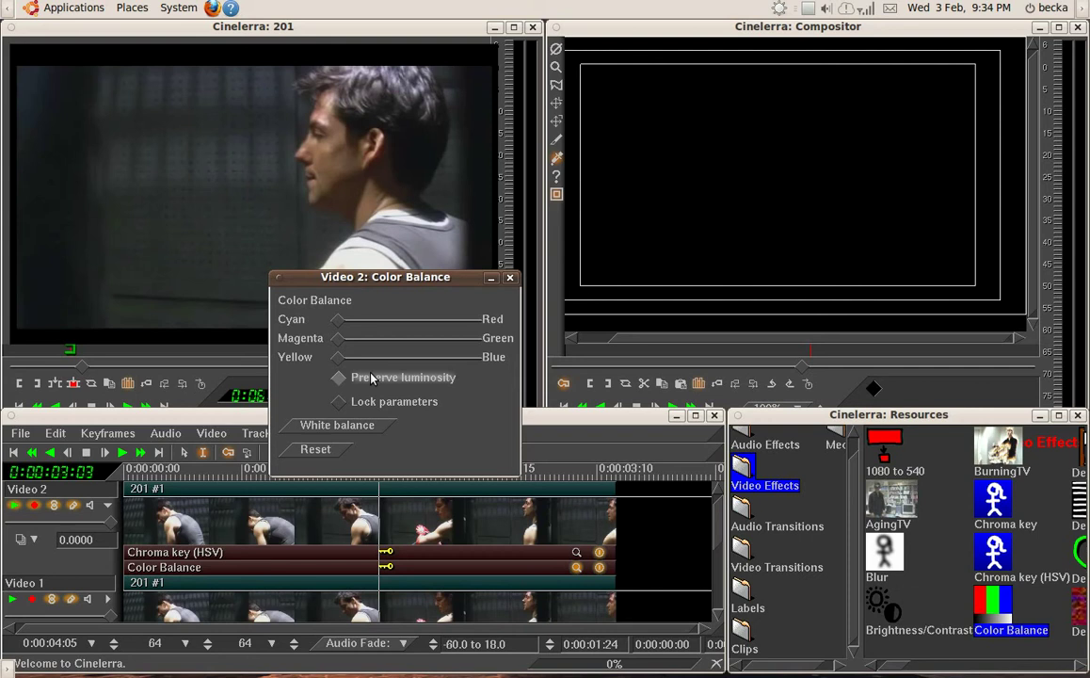
left_click(372, 377)
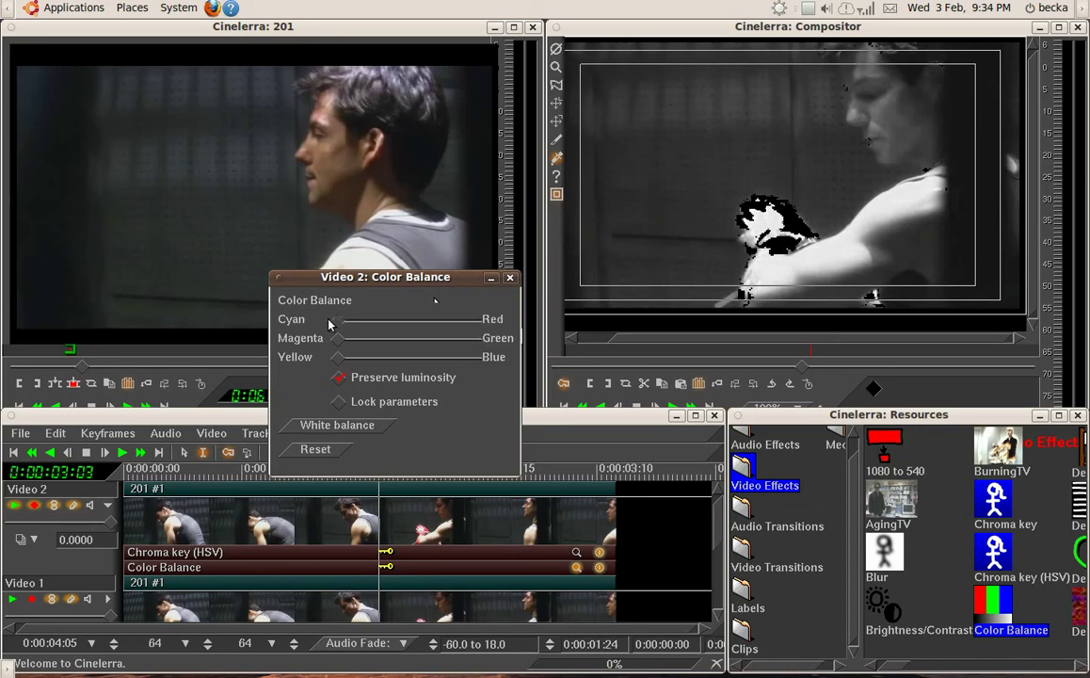
left_click(510, 280)
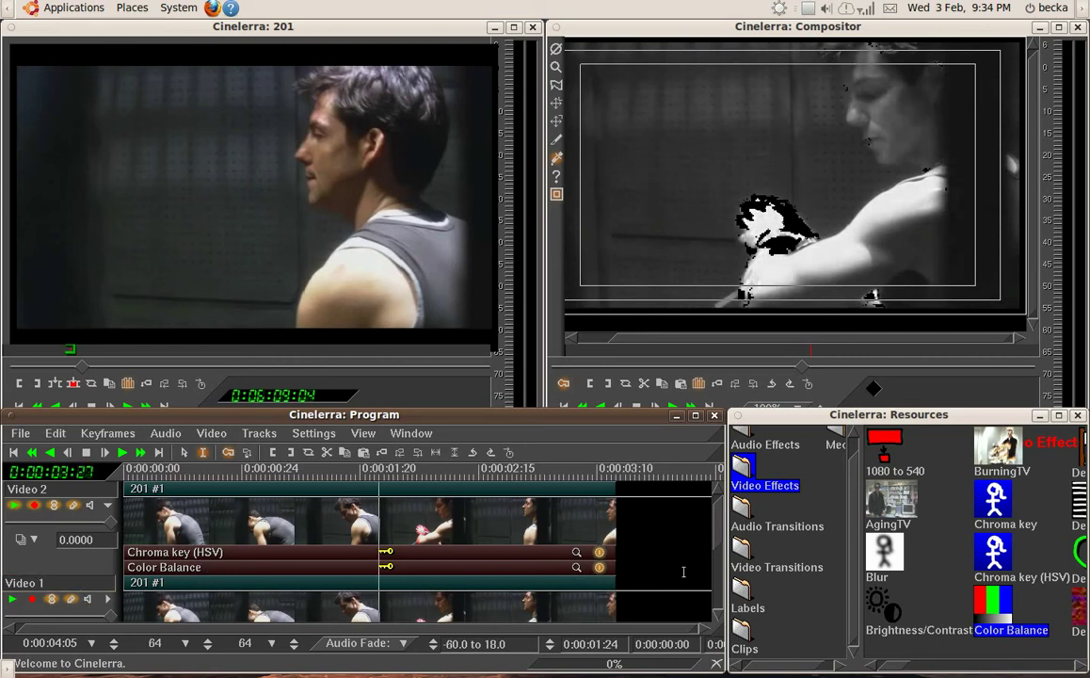
- Turn on playback of the Video 1 track so its red areas fill the keyed-out parts
scroll(649, 508, "down", 1)
left_click(12, 577)
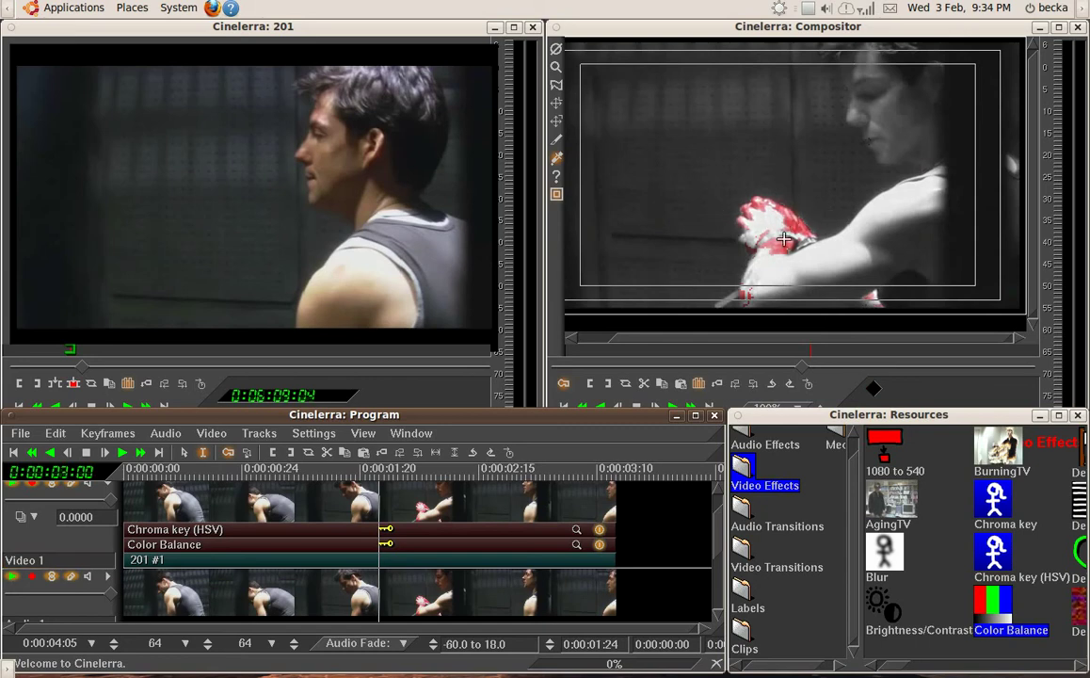
left_click(784, 239)
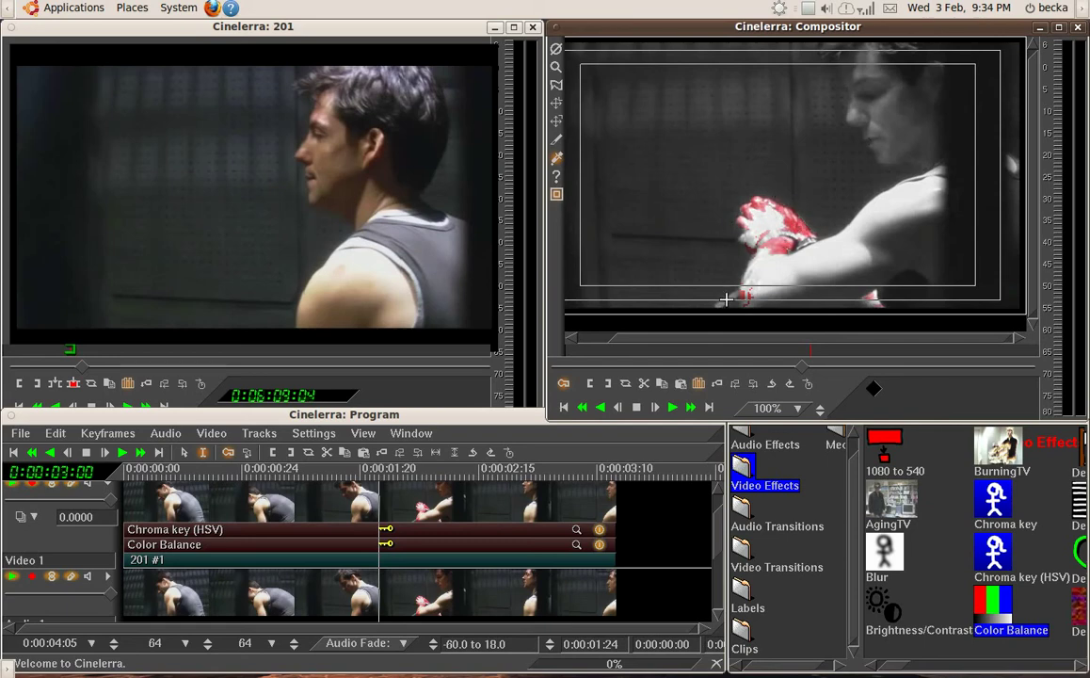
- Apply the Blur effect to the Video 2 clip and open its settings clear of the timeline
left_click(717, 505)
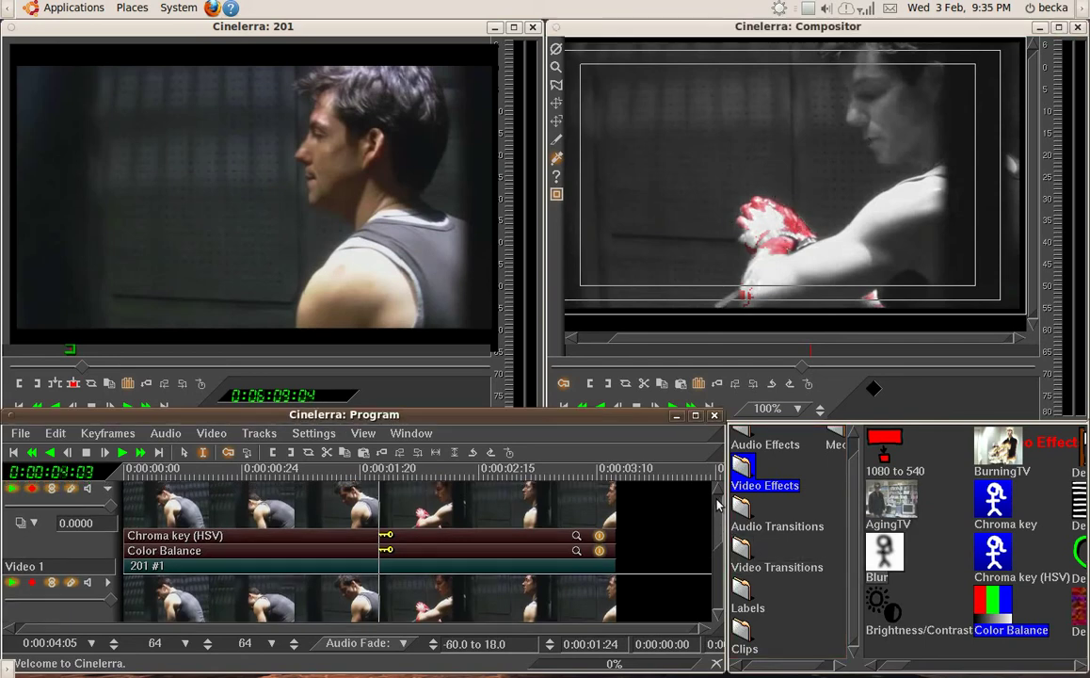
scroll(717, 505, "up", 1)
left_click_drag(894, 551, 564, 511)
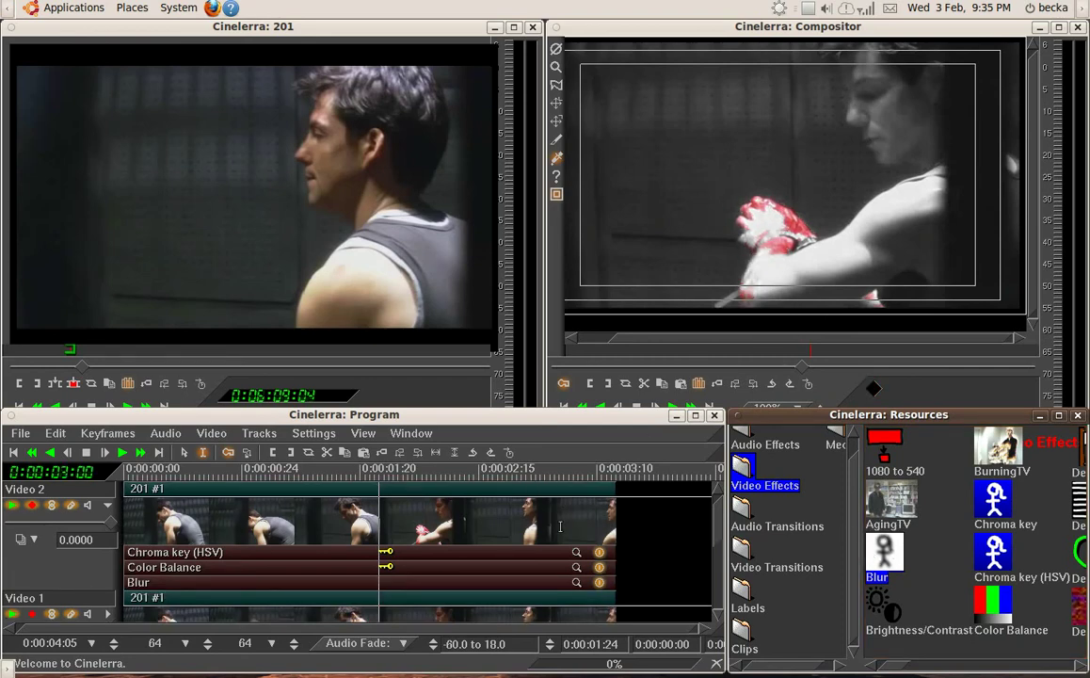
left_click(577, 583)
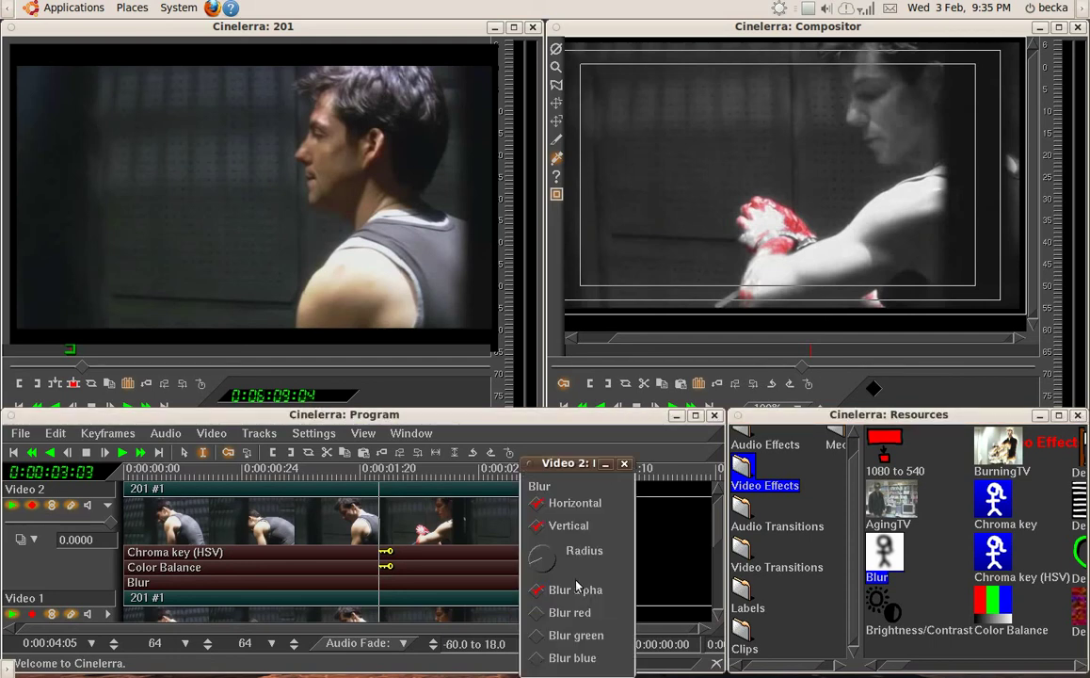
left_click_drag(583, 468, 398, 288)
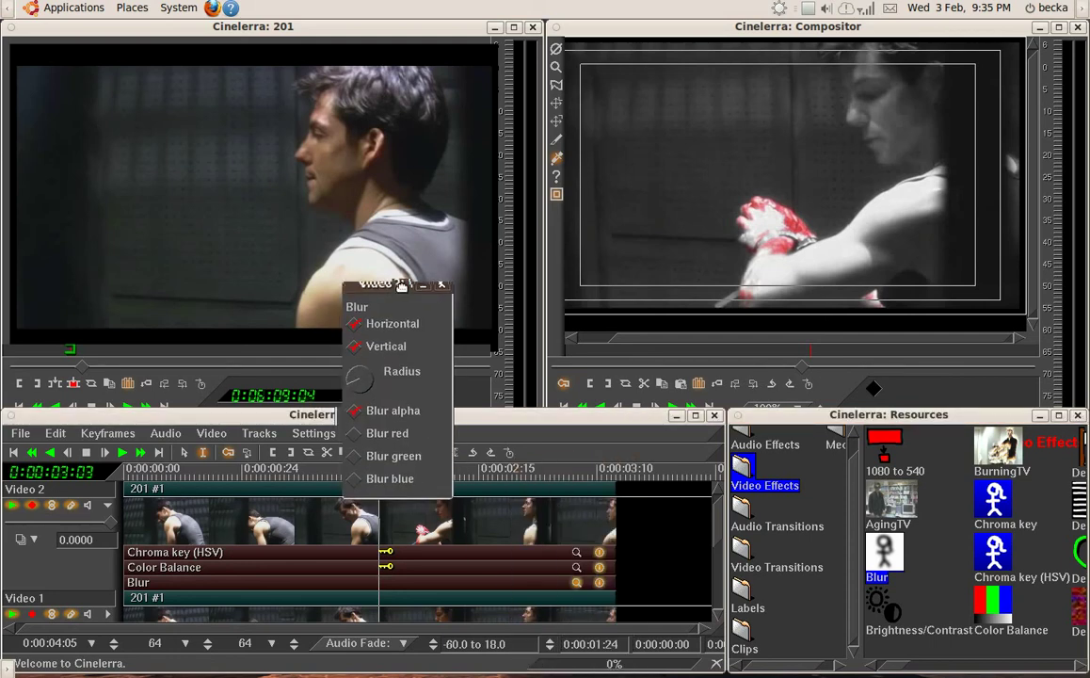
- Try blurring the red, green and blue channels as well, raising Radius to about 83 and lowering it again
left_click(356, 431)
left_click(356, 454)
left_click(356, 476)
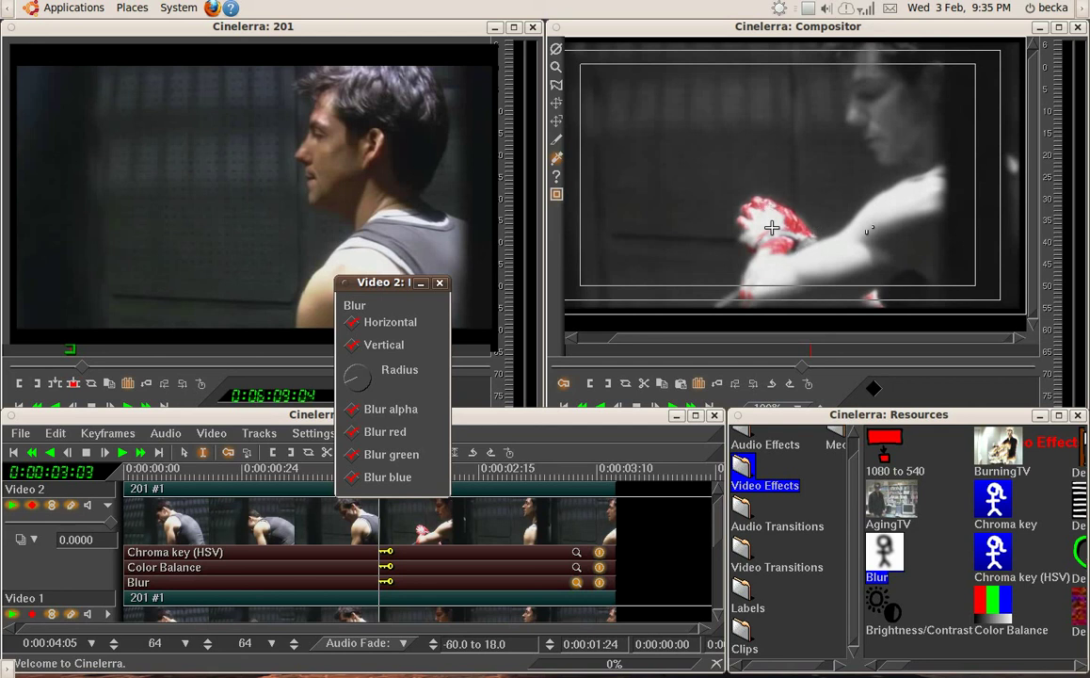
mouse_move(379, 386)
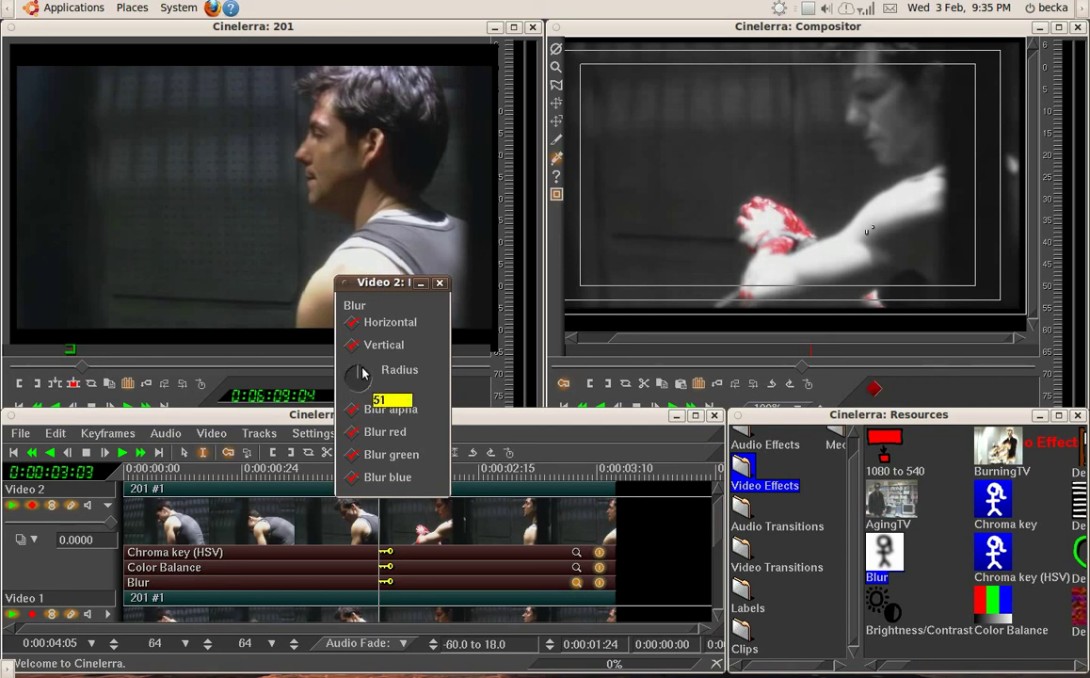
left_click_drag(379, 385, 377, 384)
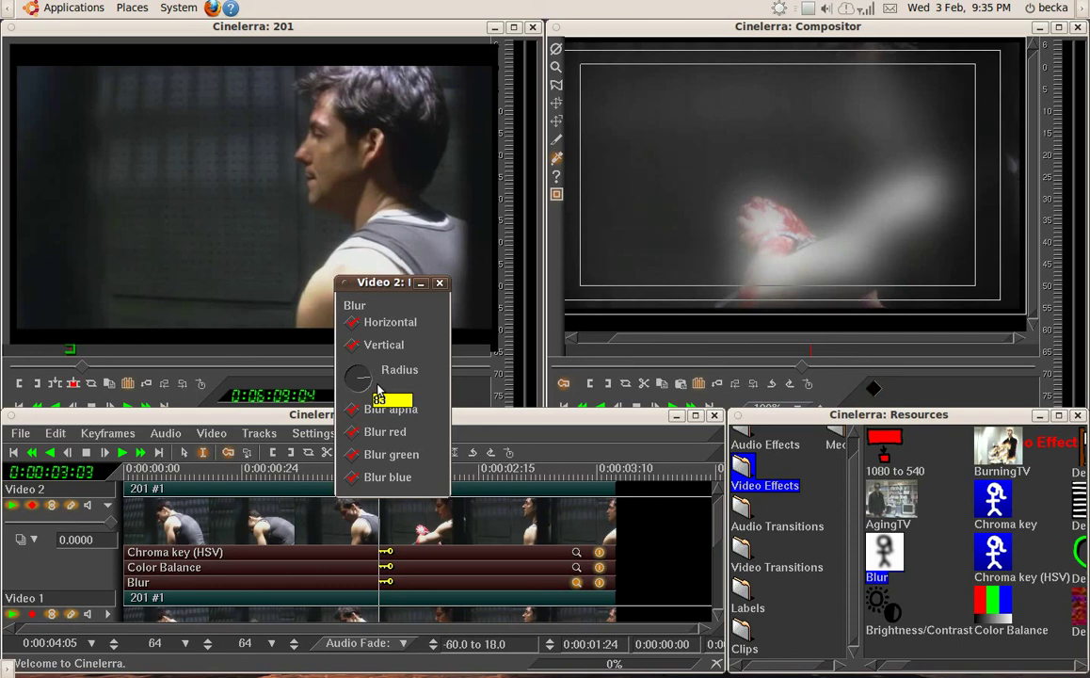
left_click_drag(380, 388, 346, 382)
- Limit the blur to the alpha channel with a small Radius and close the Blur settings
left_click(350, 433)
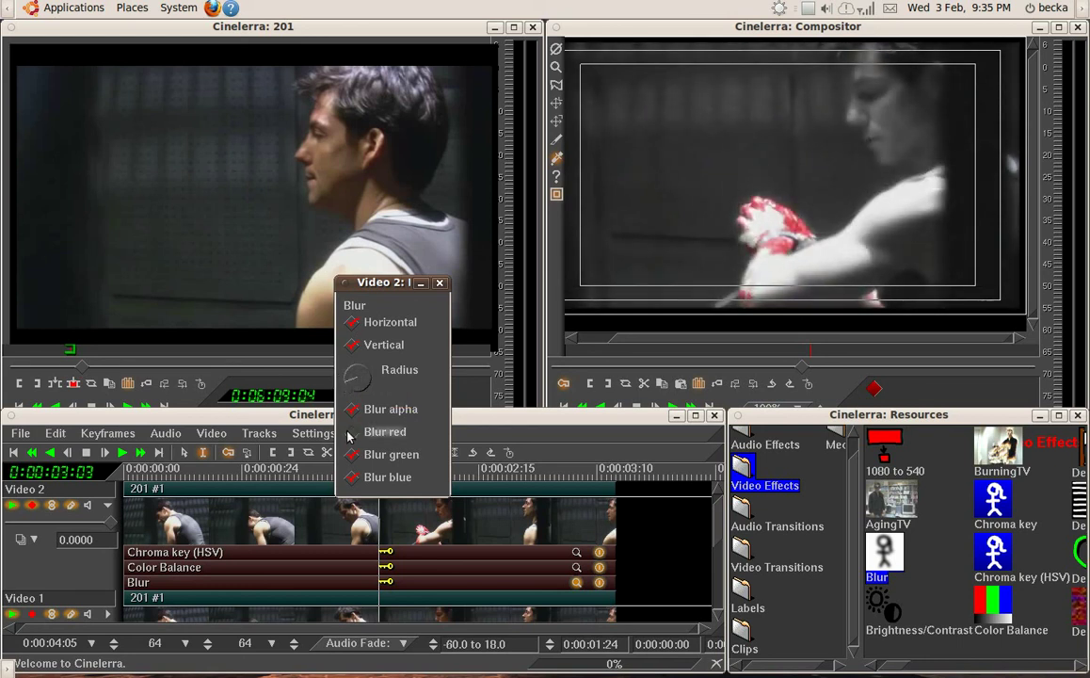
left_click(351, 454)
left_click(351, 476)
left_click_drag(320, 345, 346, 382)
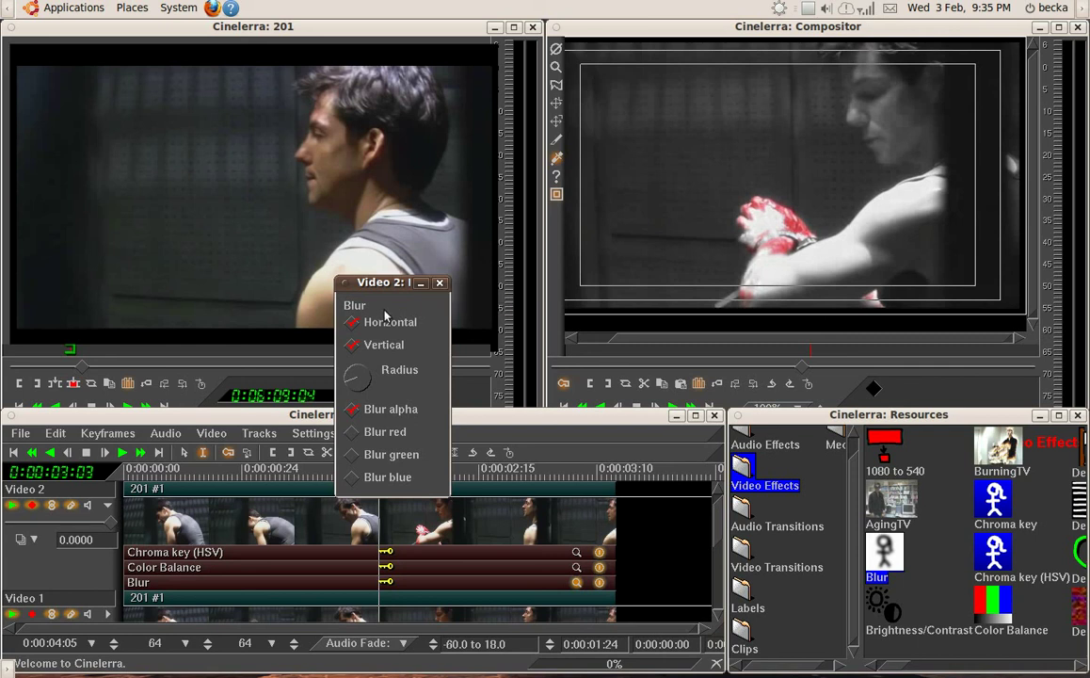
left_click(438, 284)
- Scrub through the timeline to about 0:00:02:18 to check the black-and-white effect on other frames
left_click(346, 487)
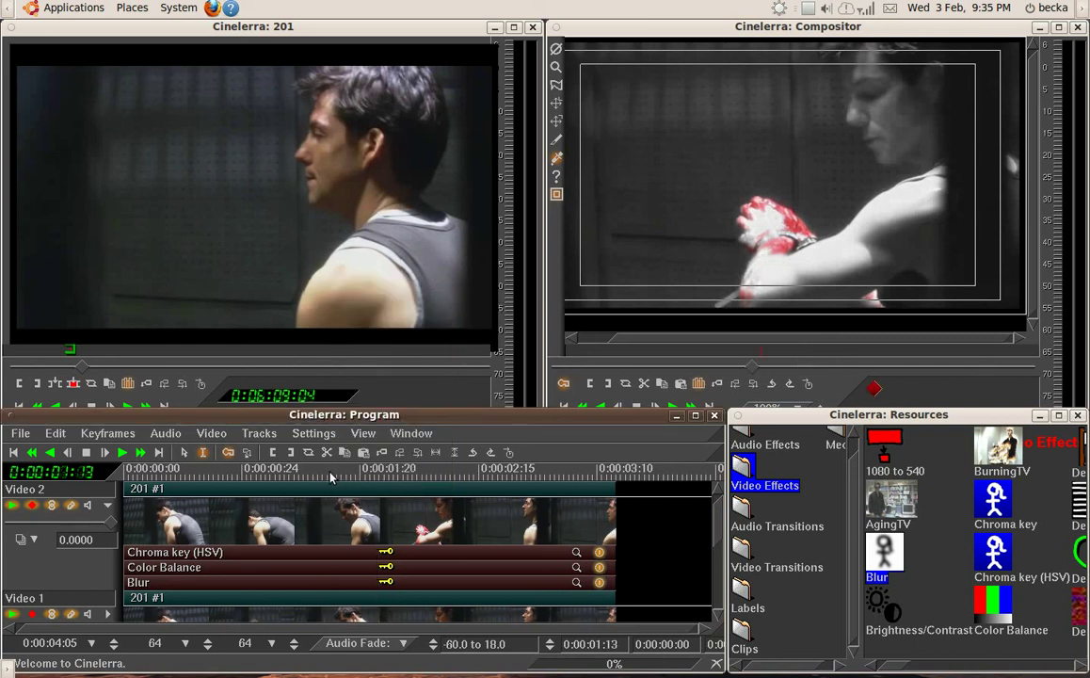
left_click(365, 477)
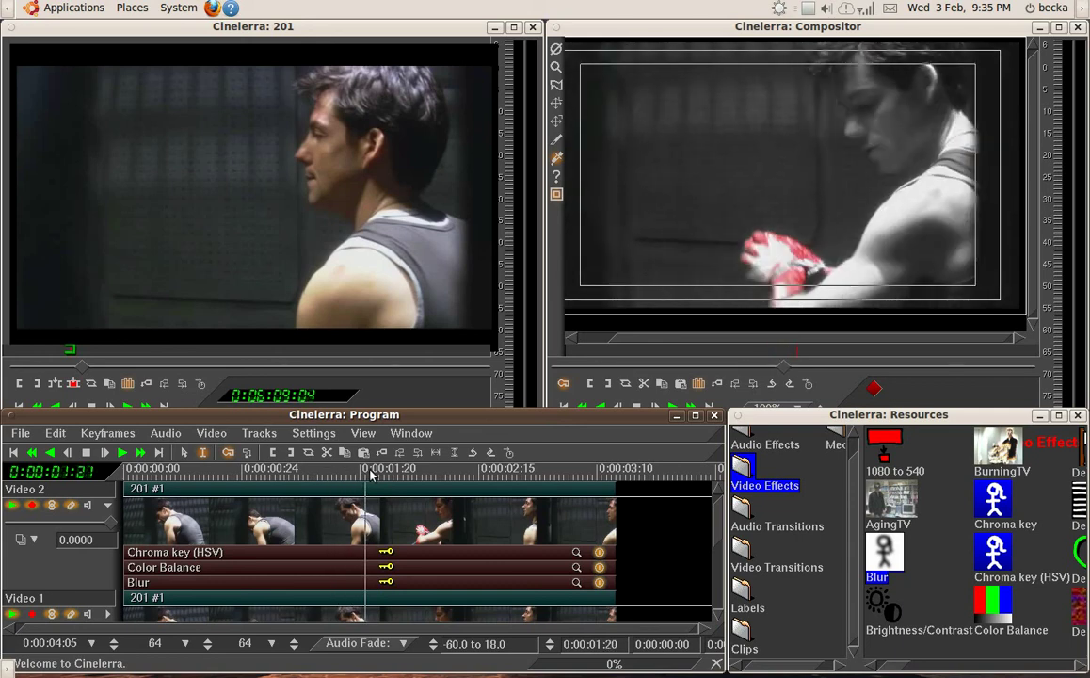
left_click_drag(375, 470, 494, 475)
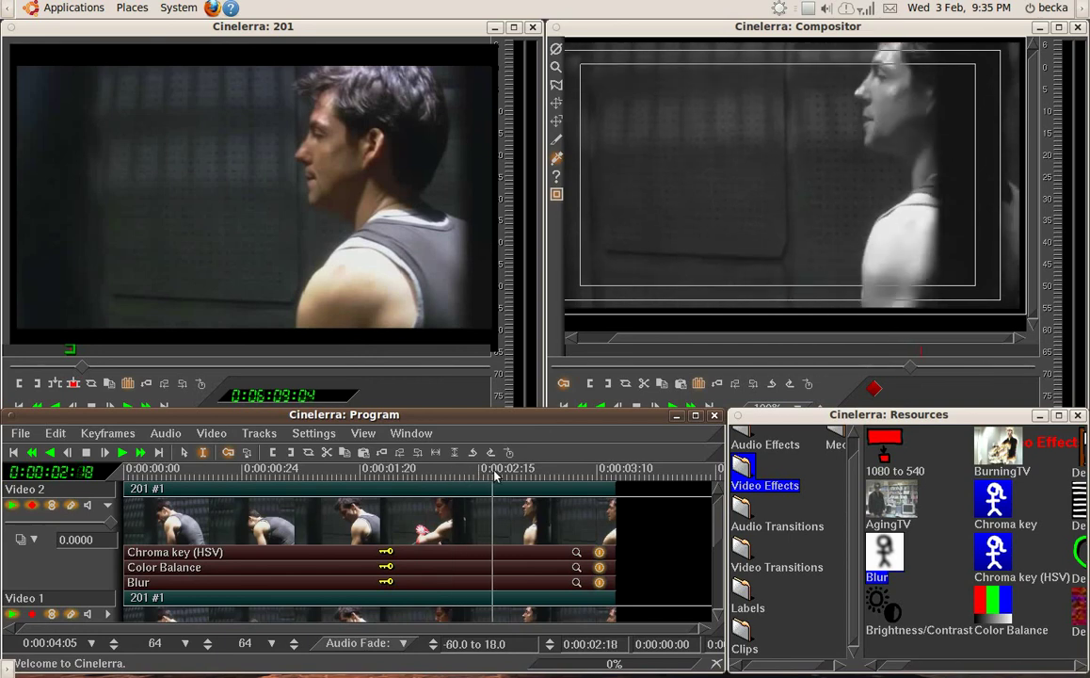